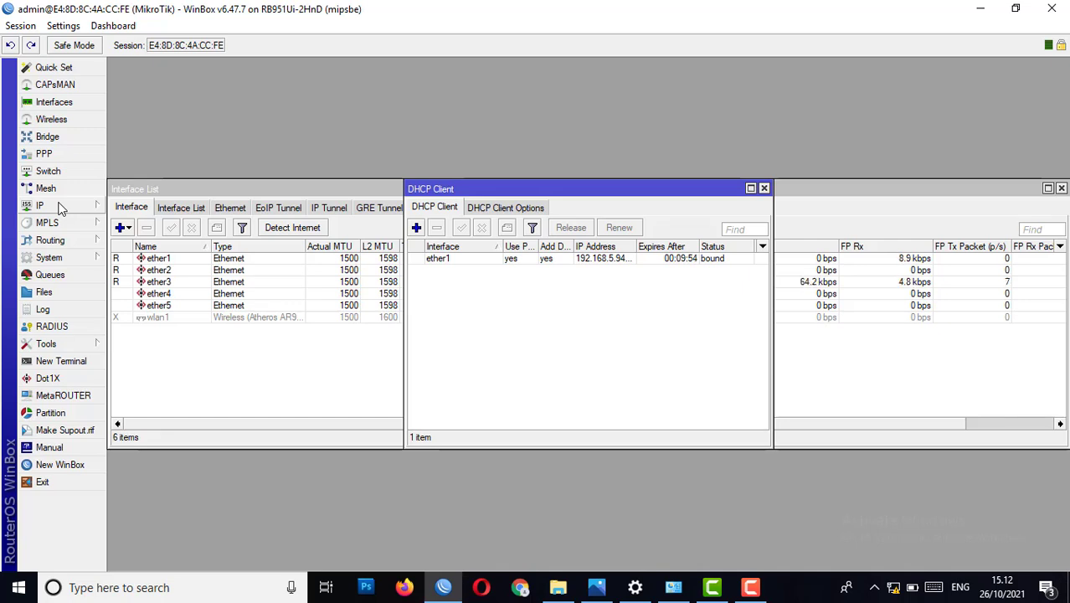
Step: Start a new firewall NAT rule using the srcnat chain with ether1 as the out interface
left_click(60, 208)
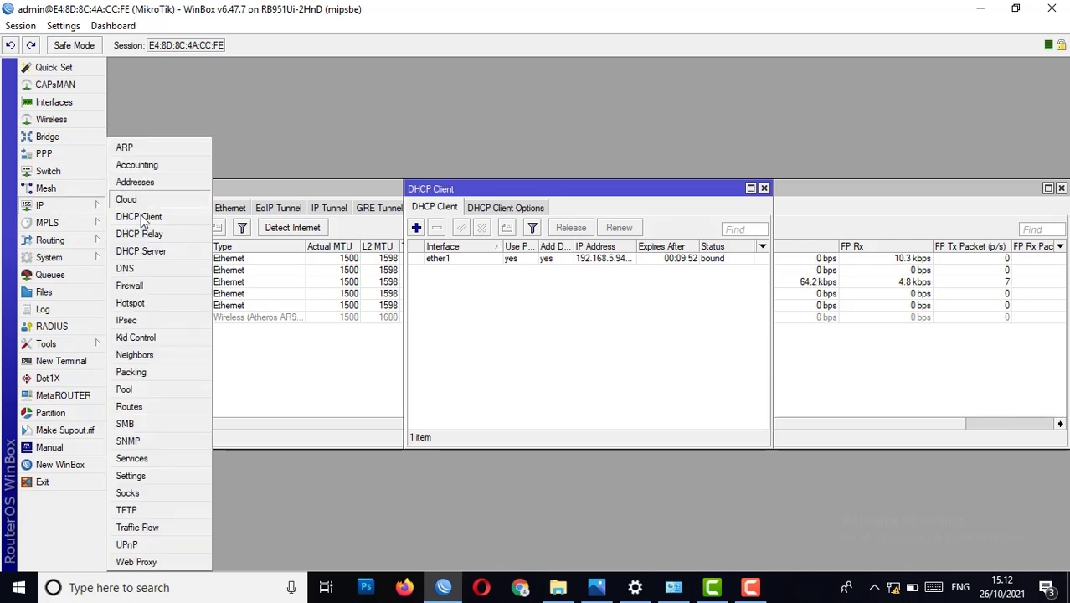
left_click(127, 287)
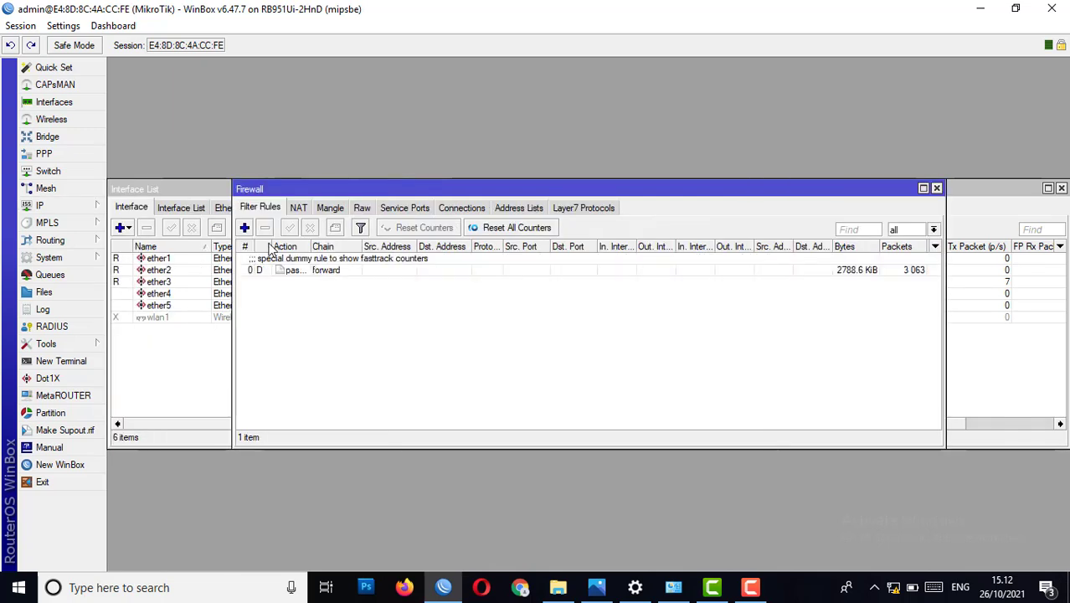
left_click(303, 209)
left_click(61, 102)
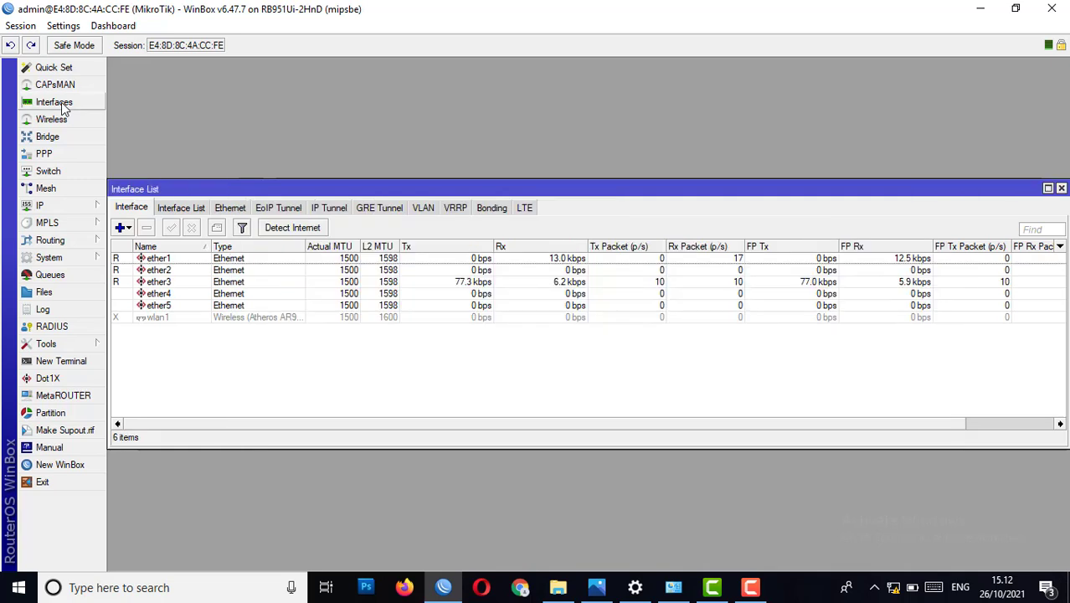
left_click(58, 210)
left_click(131, 286)
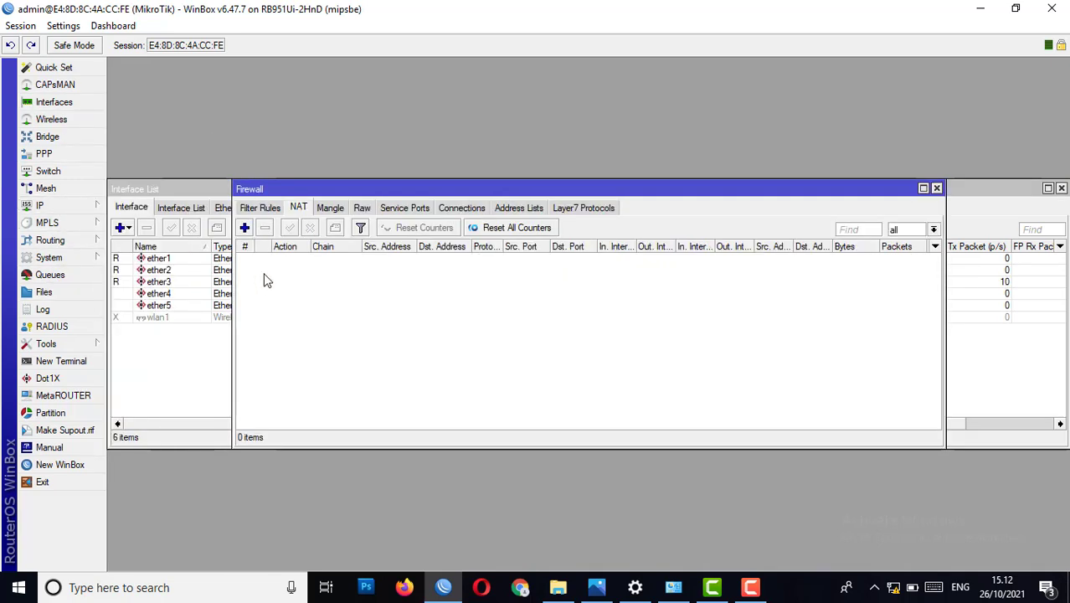
left_click(243, 227)
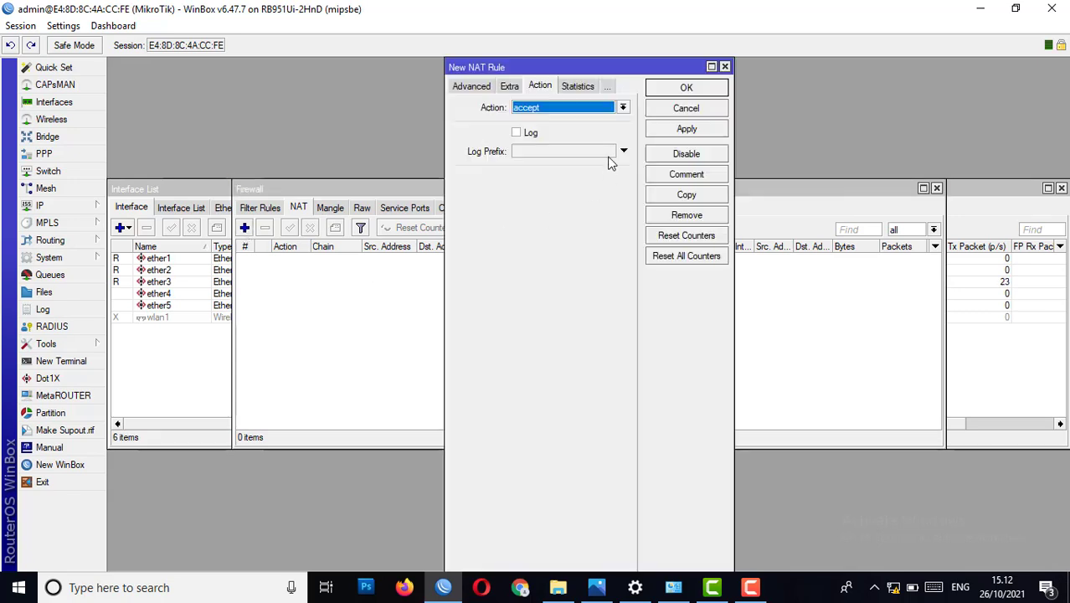
left_click(473, 88)
left_click(472, 88)
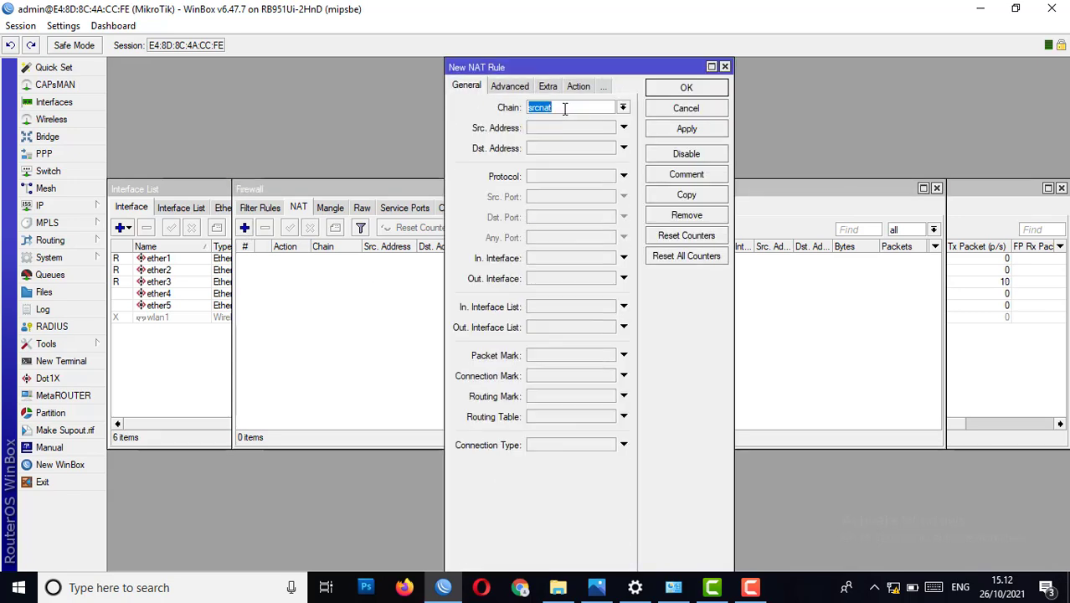
left_click(543, 278)
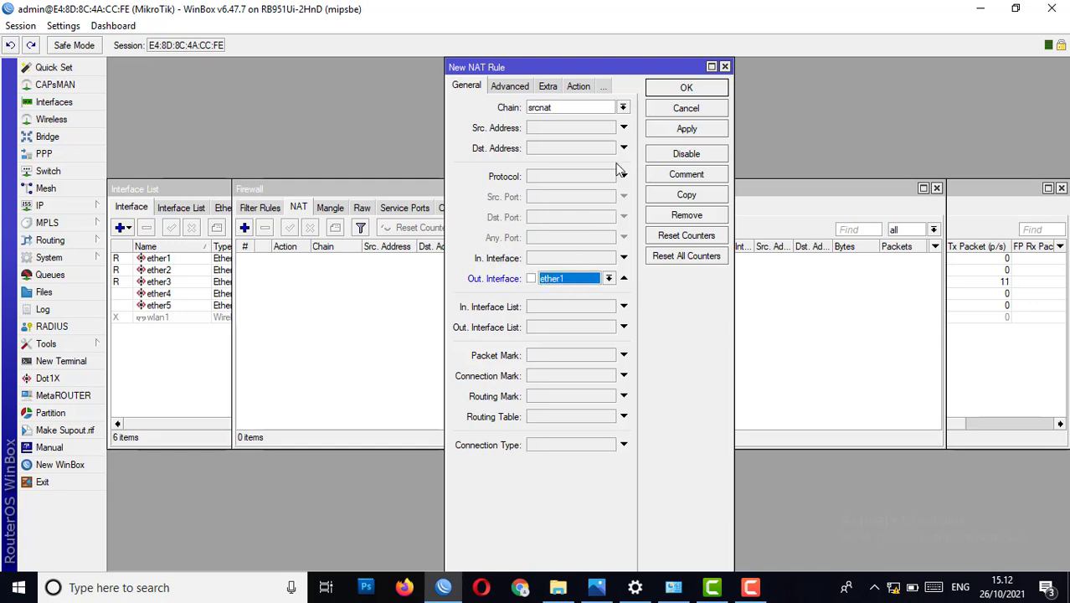
Step: Set the new NAT rule's action to masquerade and save the rule
left_click(579, 86)
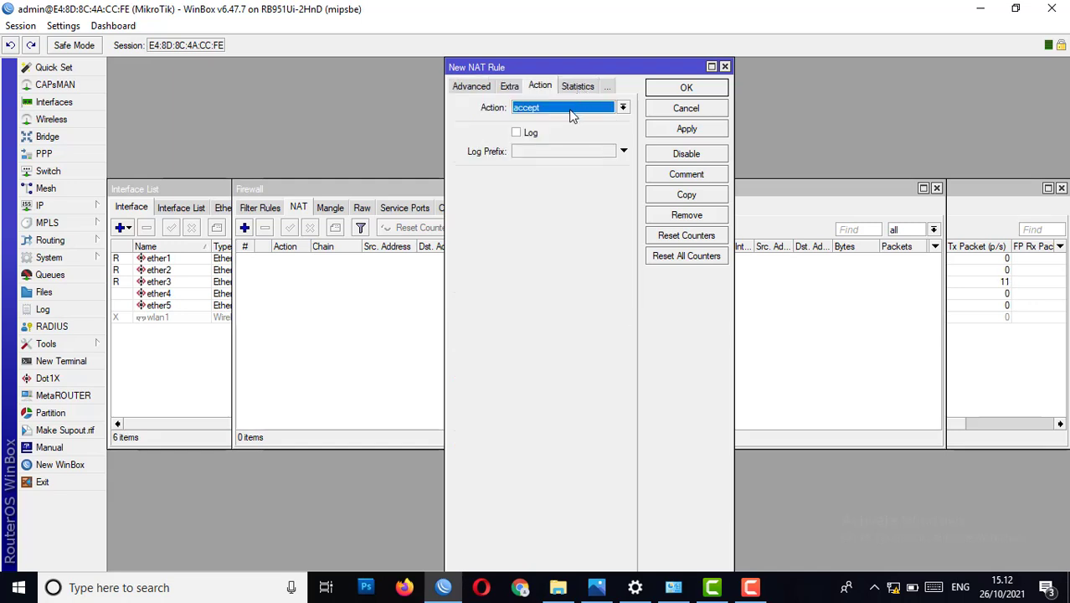
left_click(572, 115)
left_click(554, 181)
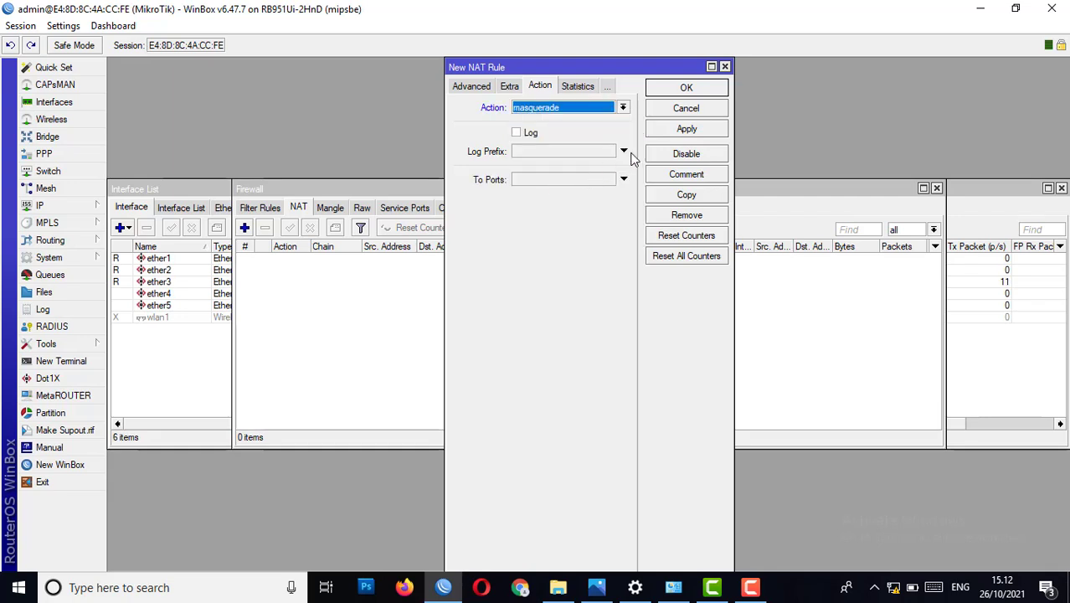
left_click(685, 88)
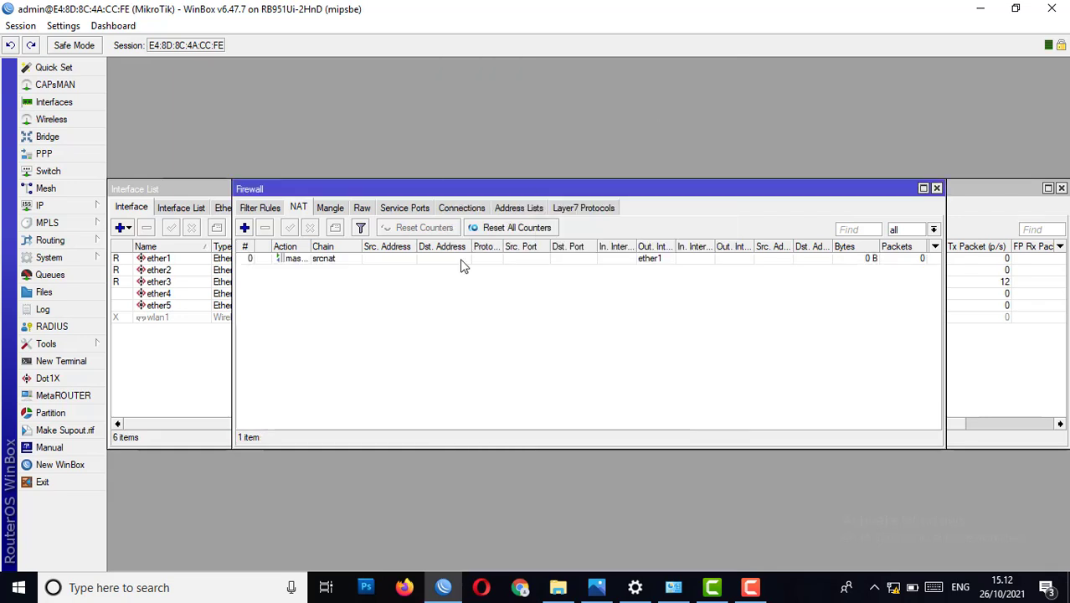
Step: Test internet connectivity by pinging google.com from a new router terminal, then close the terminal
left_click(61, 361)
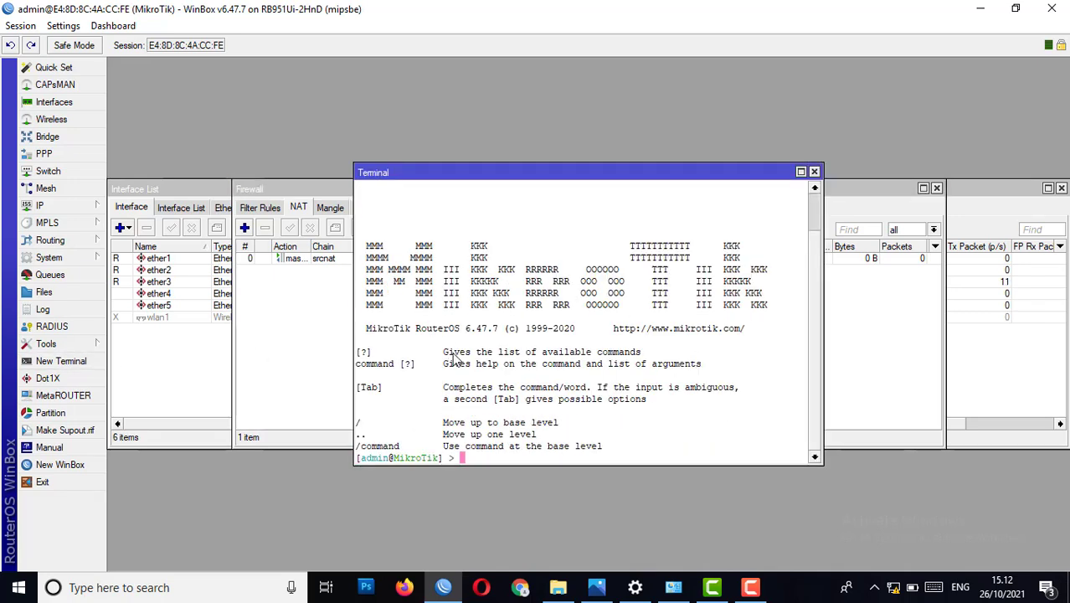
type("ping google.com")
key("Return")
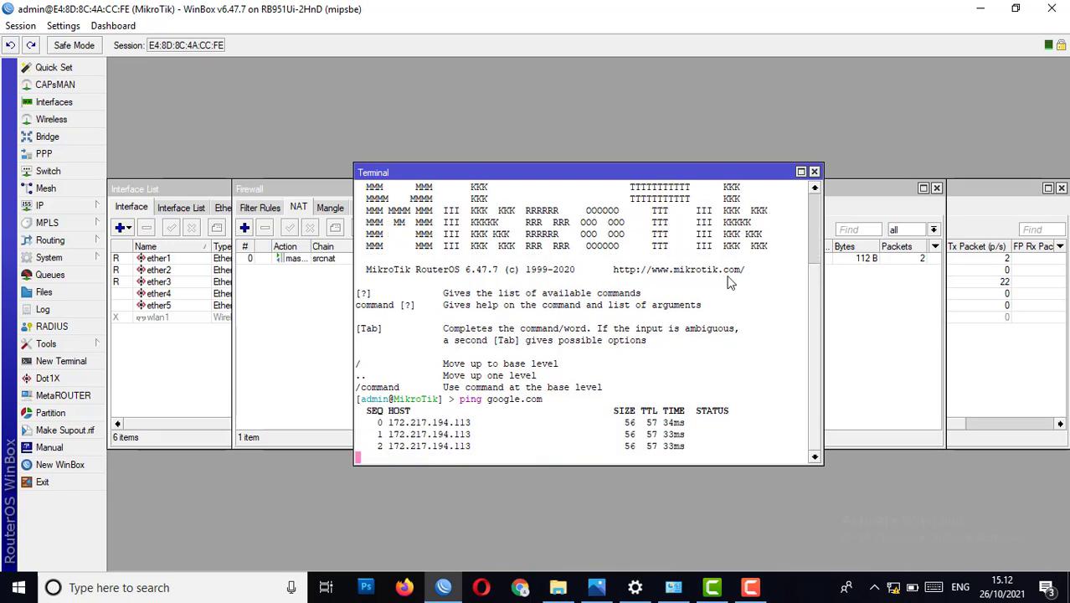
left_click(814, 171)
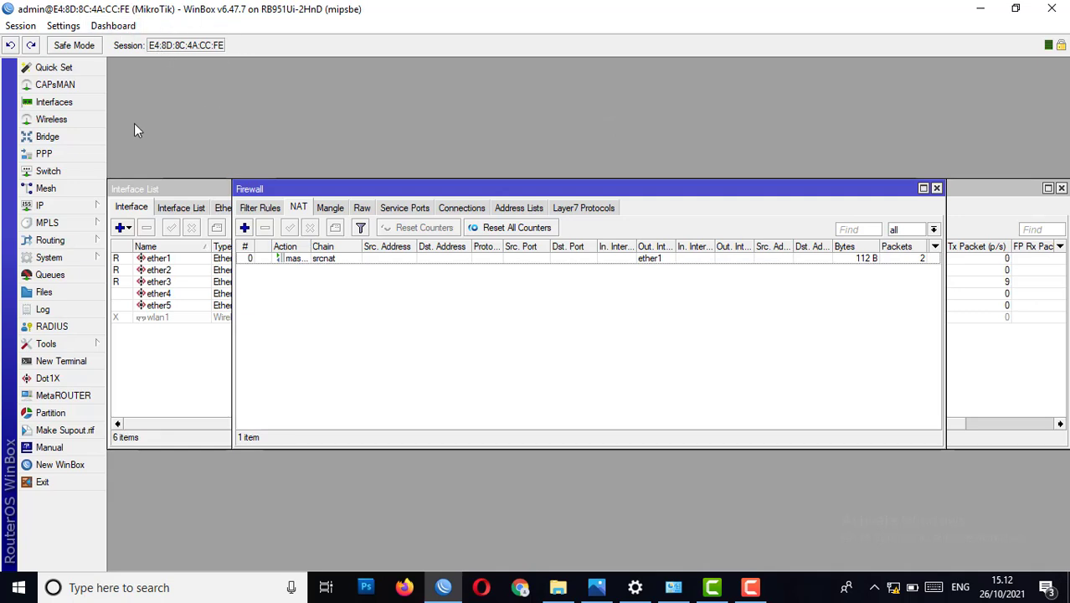
Step: Change the router's system identity to Router A
left_click(67, 260)
left_click(146, 235)
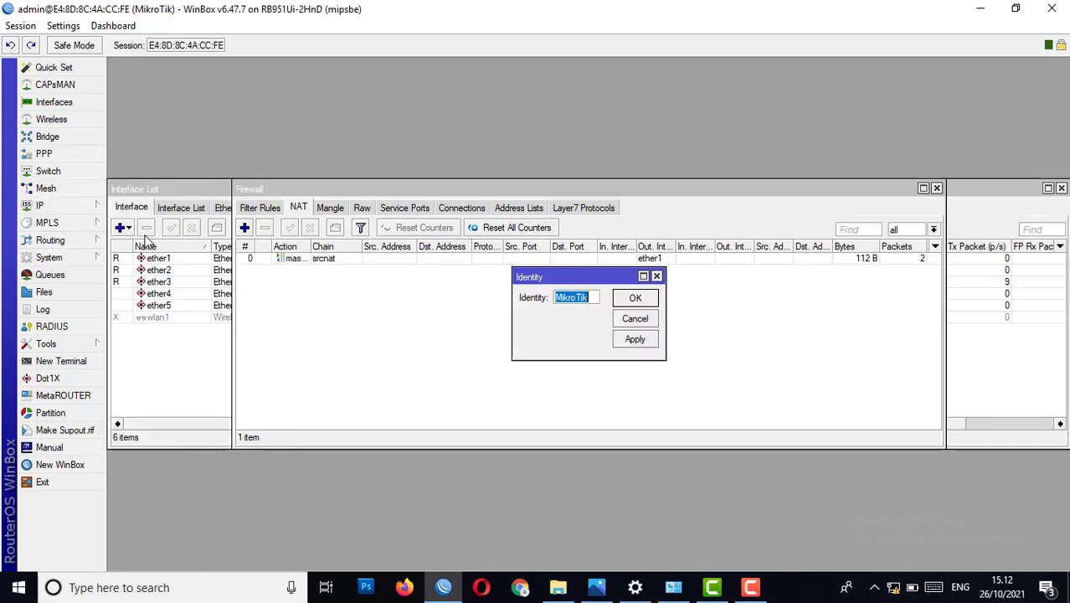
type("R")
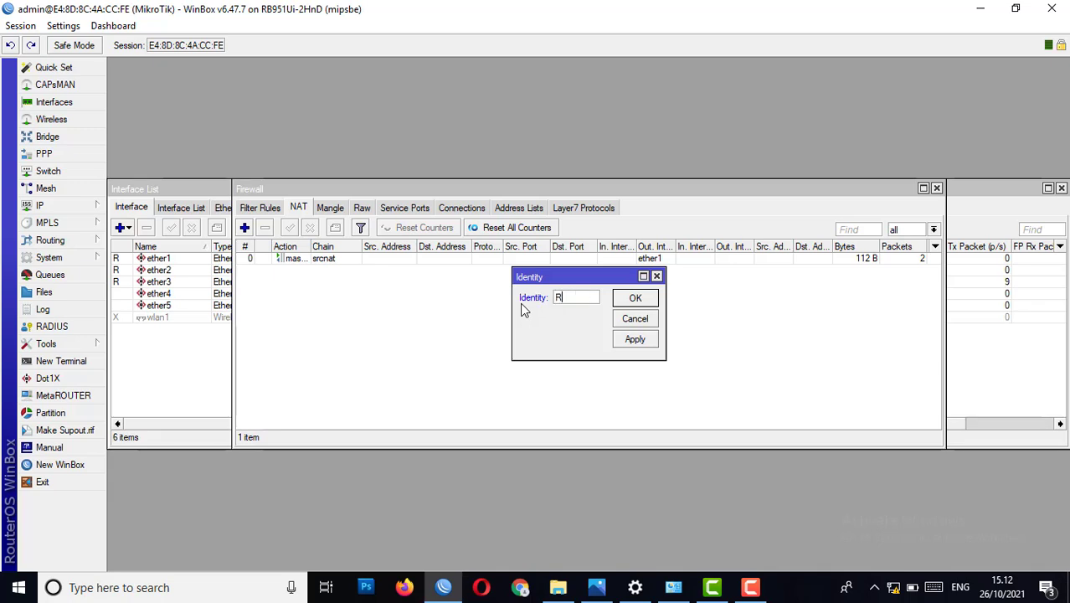
type("outer")
key("Caps_Lock")
type("A")
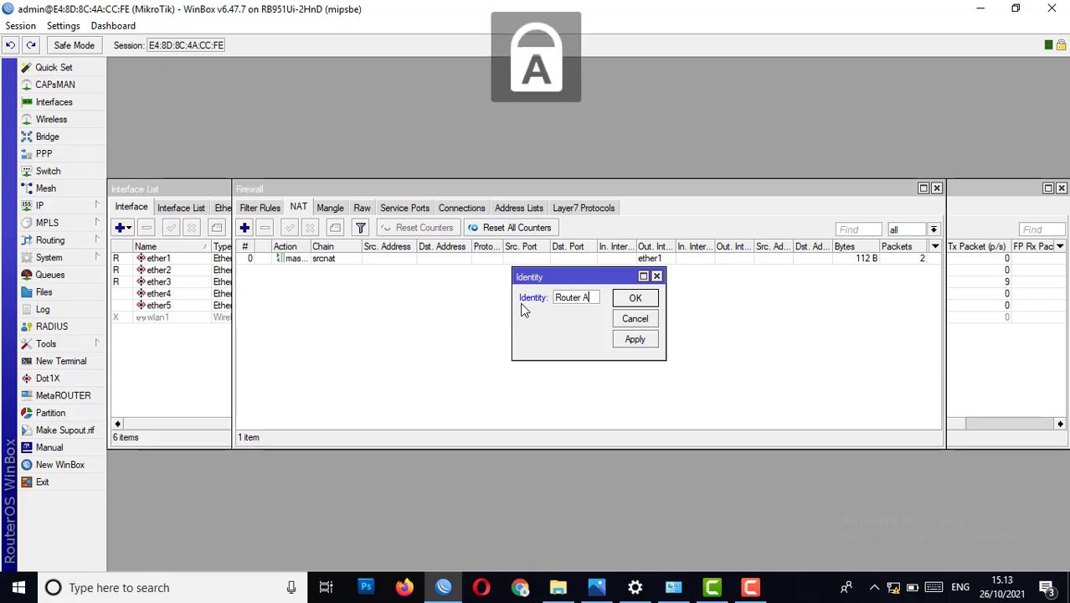
key("Caps_Lock")
left_click(637, 299)
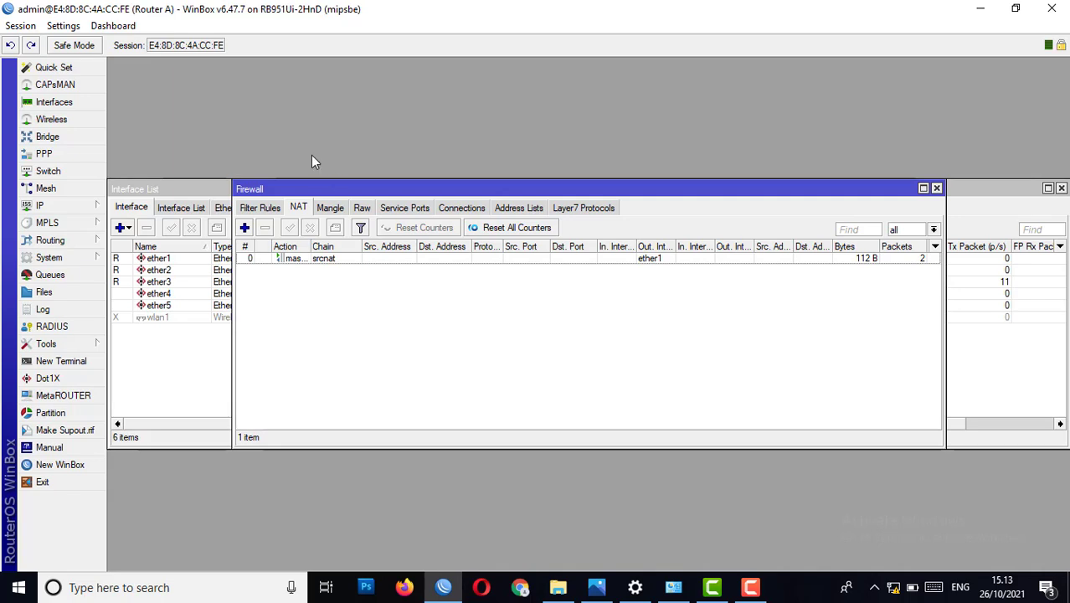
Step: Consult the Routing Statis Mikrotik topology image and add the IP address 172.16.1.1/30 to interface ether2
left_click(595, 586)
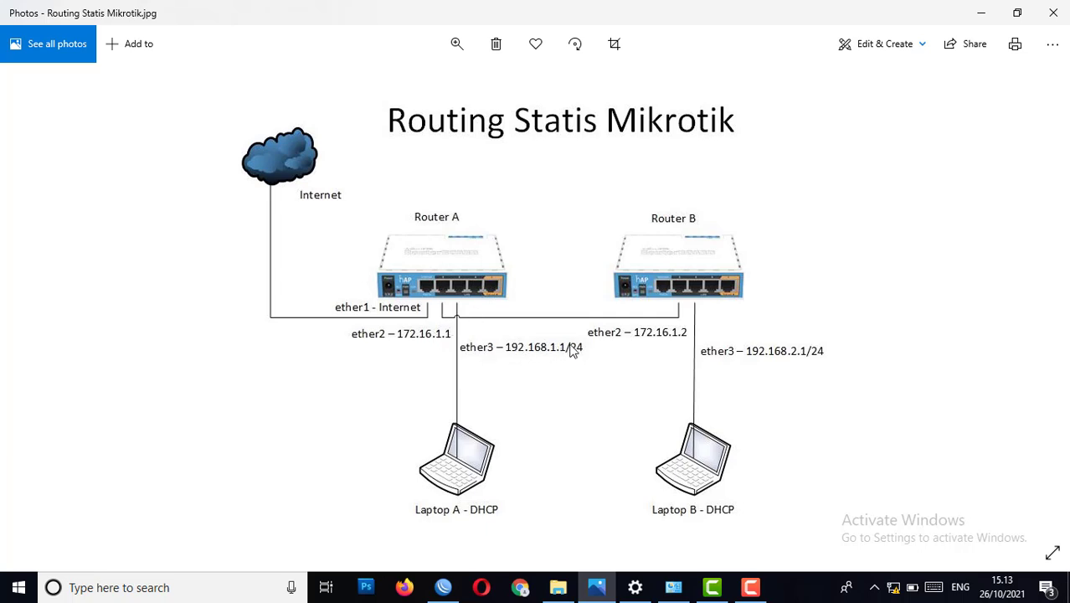
left_click(982, 12)
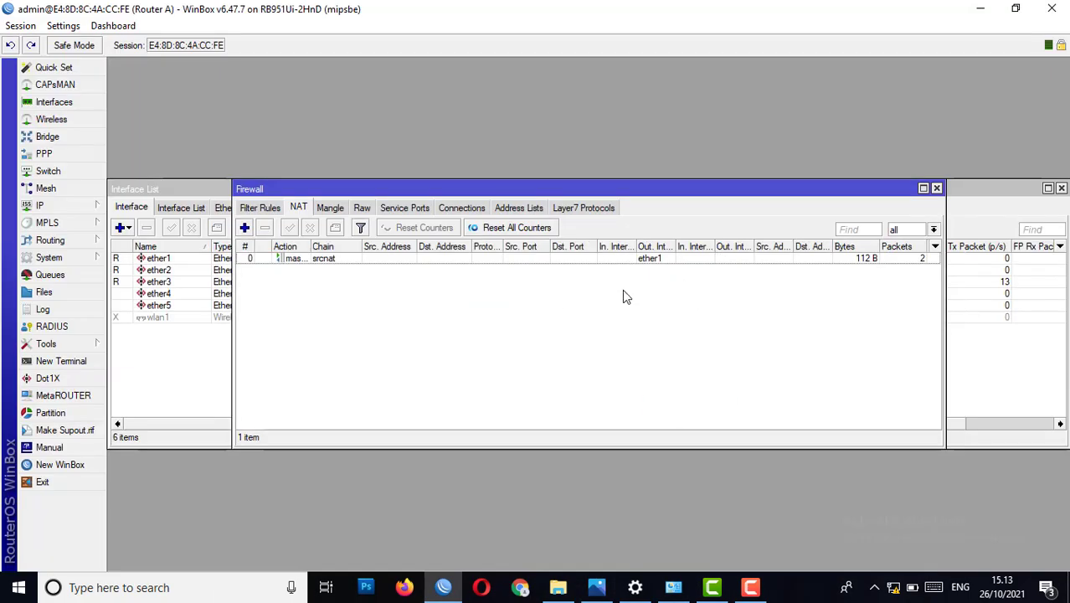
left_click(88, 207)
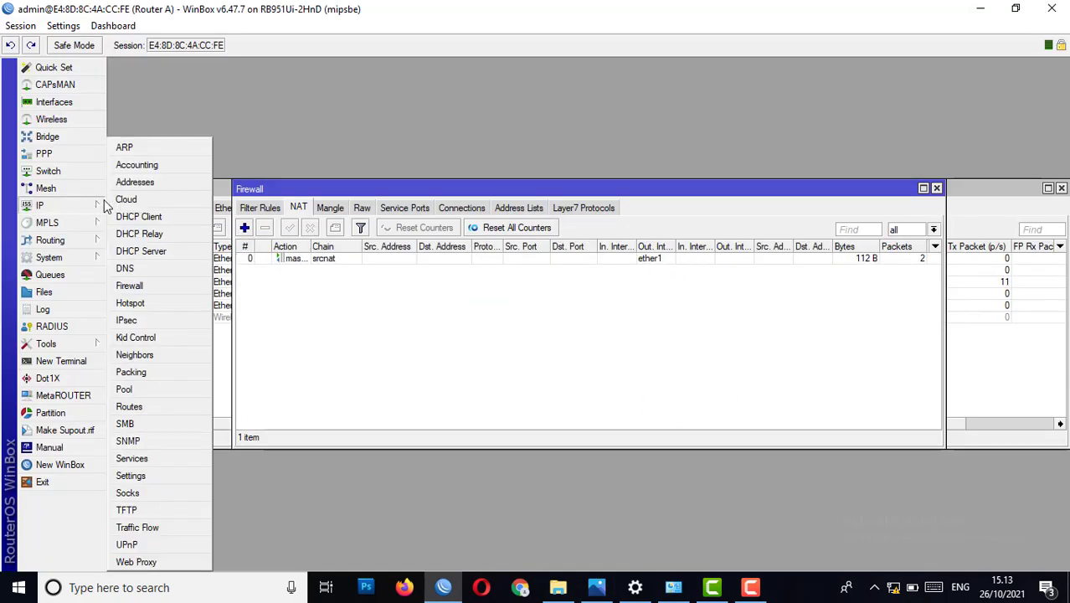
left_click(138, 183)
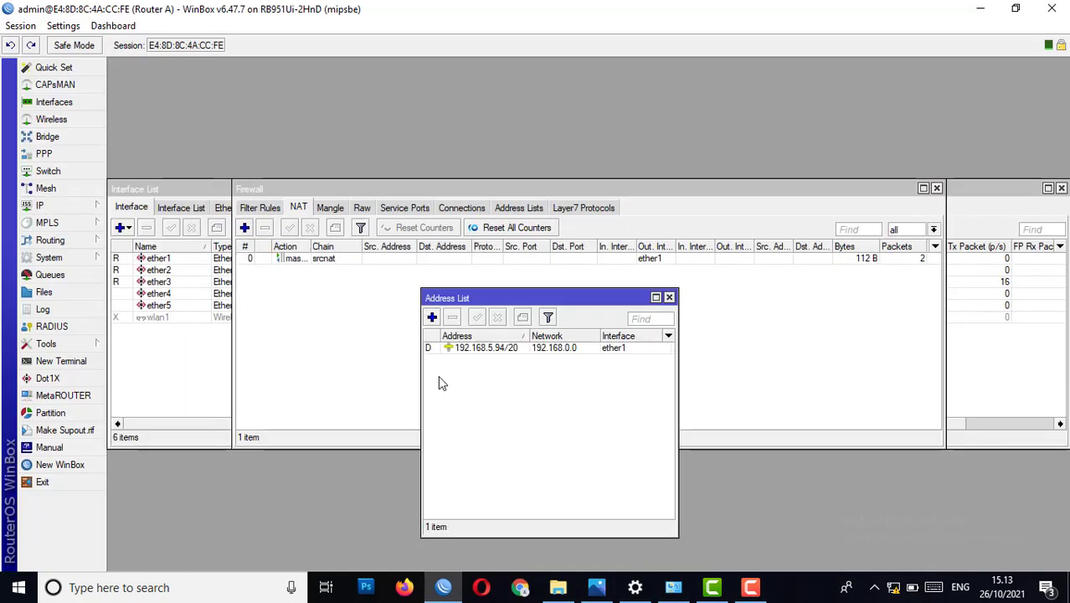
left_click(432, 318)
left_click(594, 290)
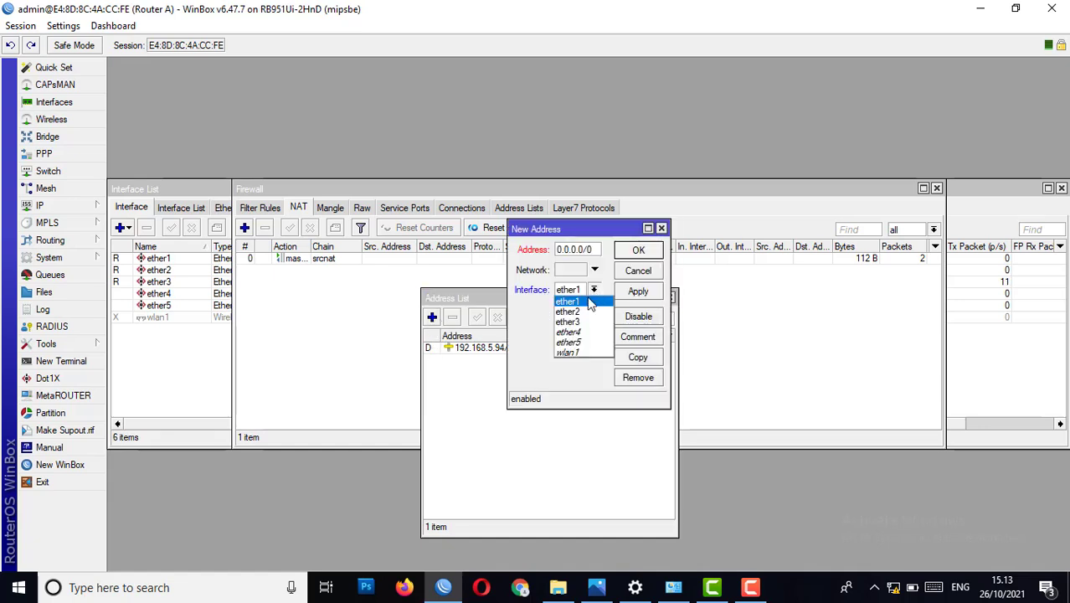
left_click(572, 309)
left_click(594, 600)
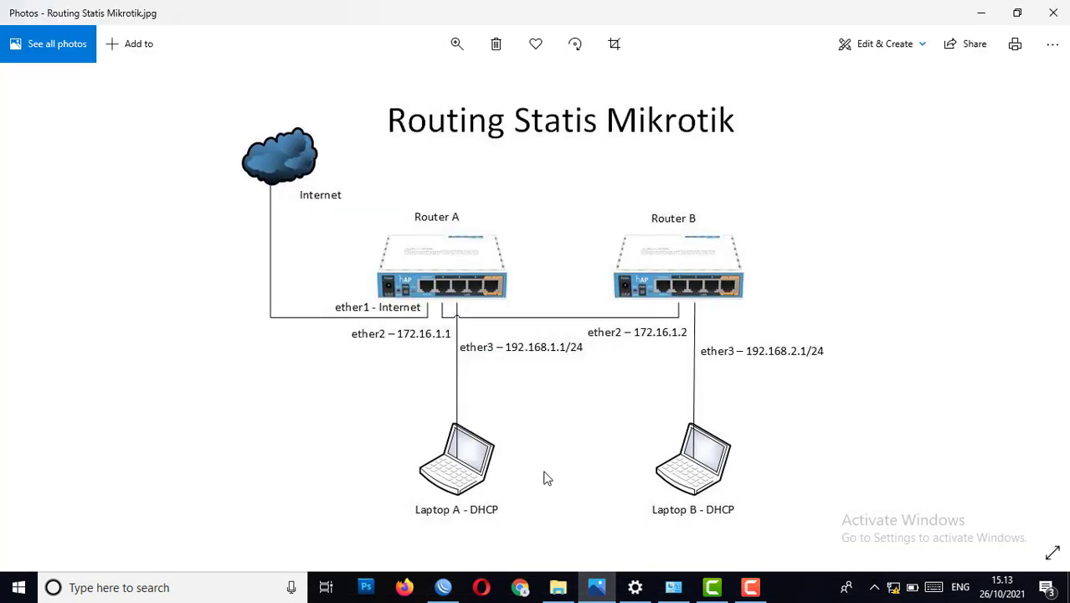
left_click(594, 586)
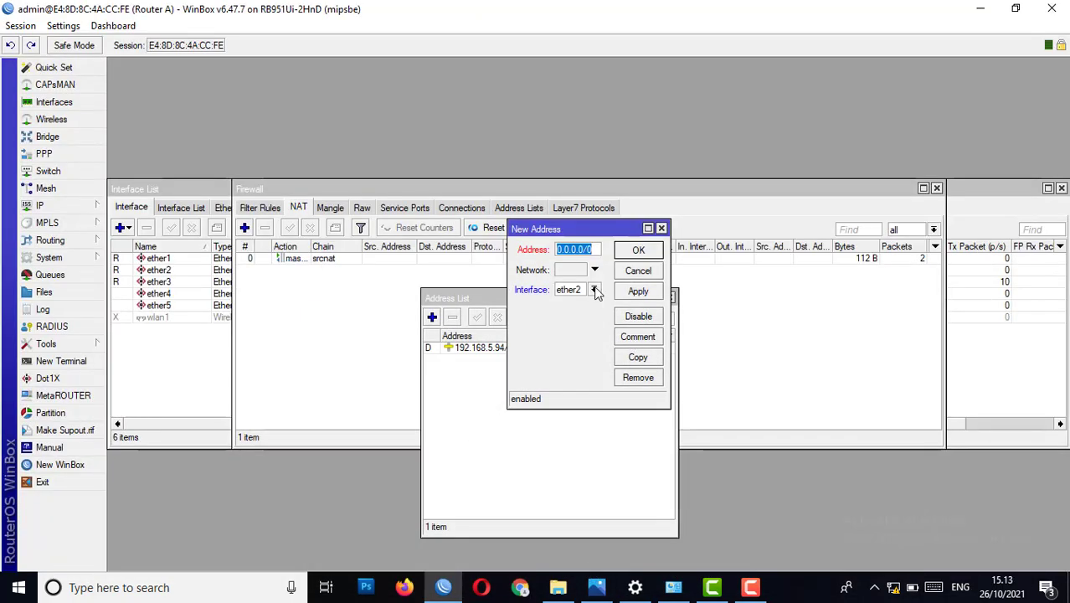
type("172.")
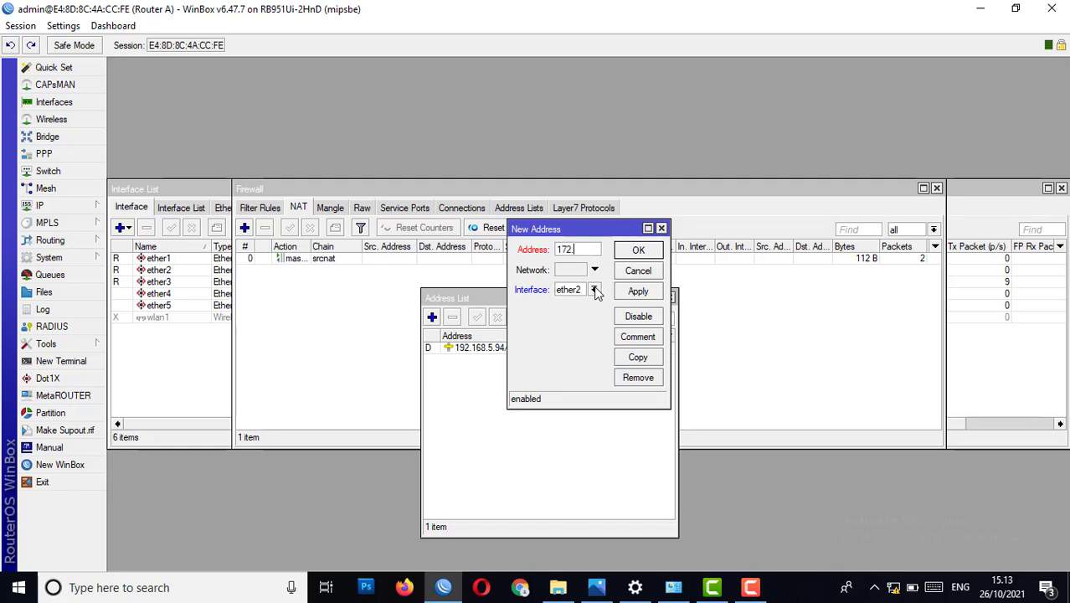
type("16.1.1/30")
left_click(636, 251)
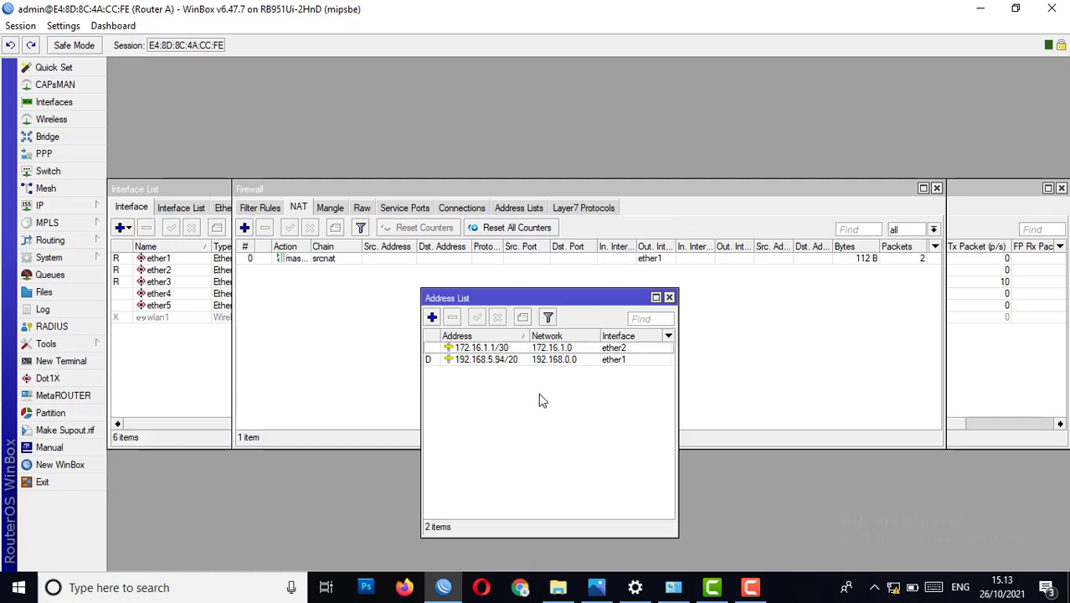
Step: Add the IP address 192.168.1.1/24 to interface ether3
left_click(432, 318)
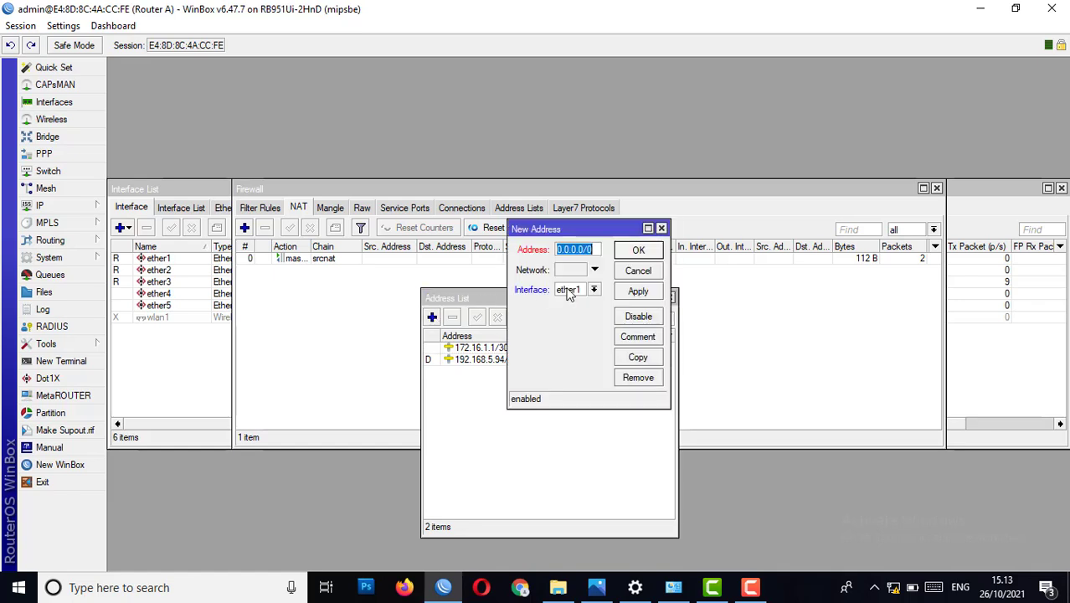
type("192.168.1")
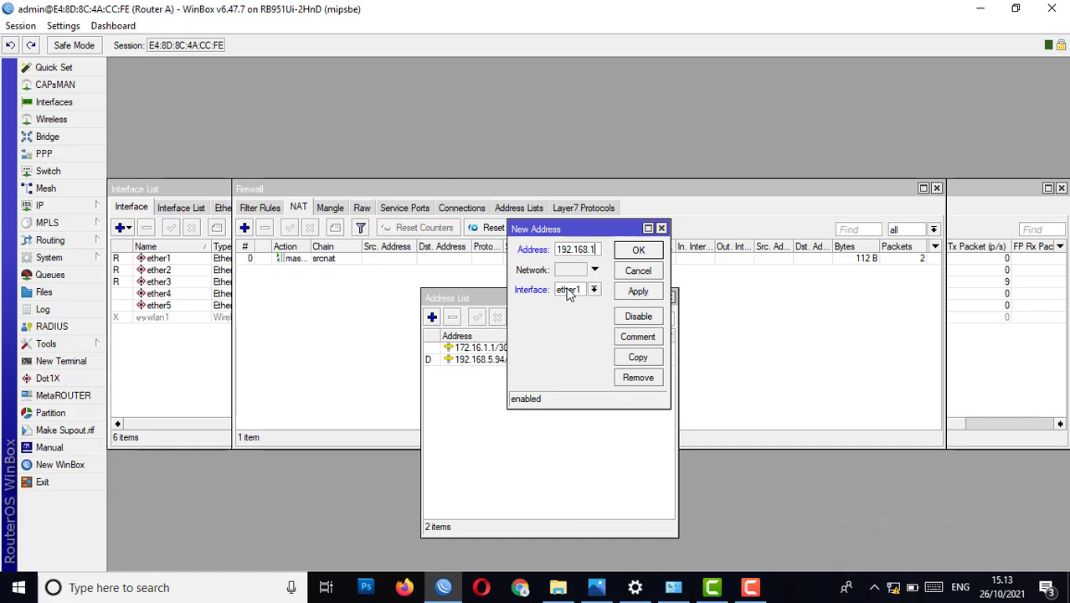
type(".1/24")
left_click(594, 291)
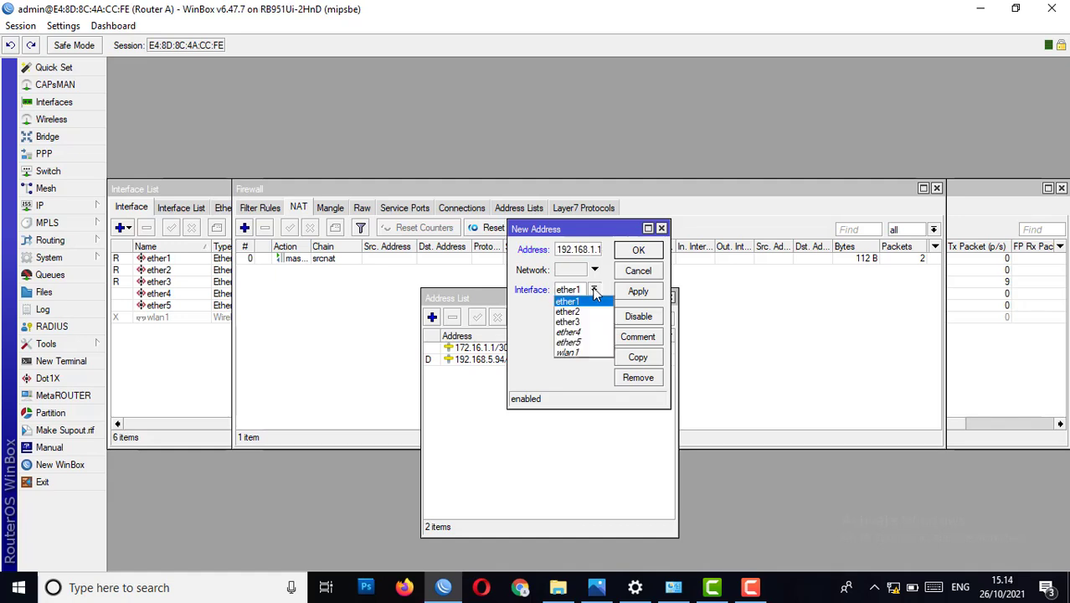
left_click(568, 322)
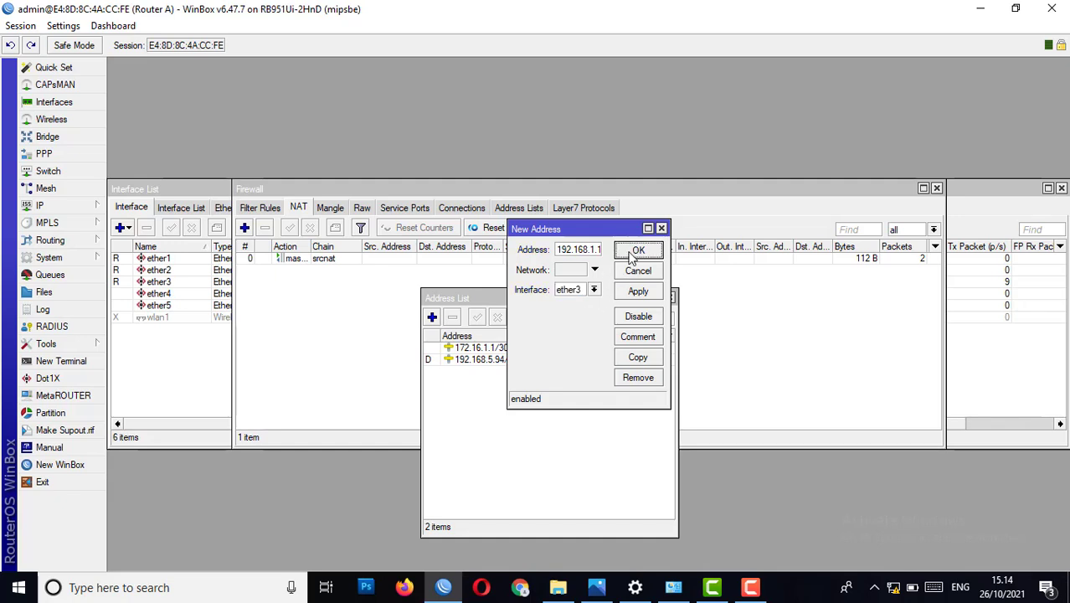
left_click(637, 292)
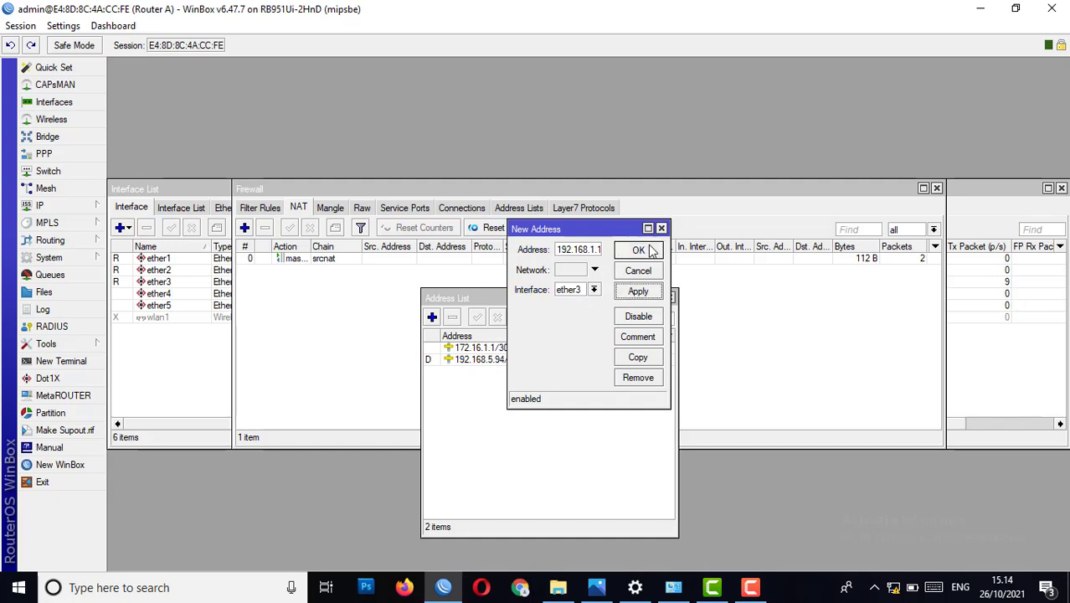
left_click(650, 250)
left_click(661, 229)
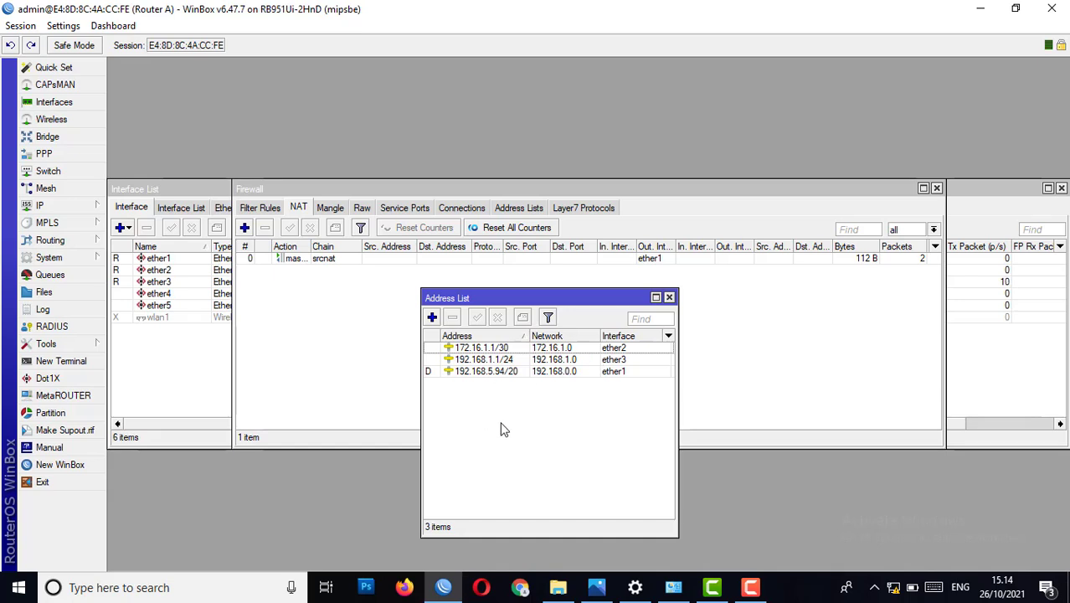
Step: Set up a DHCP server on interface ether3, accepting the proposed gateway 192.168.1.1, DNS servers and remaining defaults
left_click(344, 351)
left_click(64, 209)
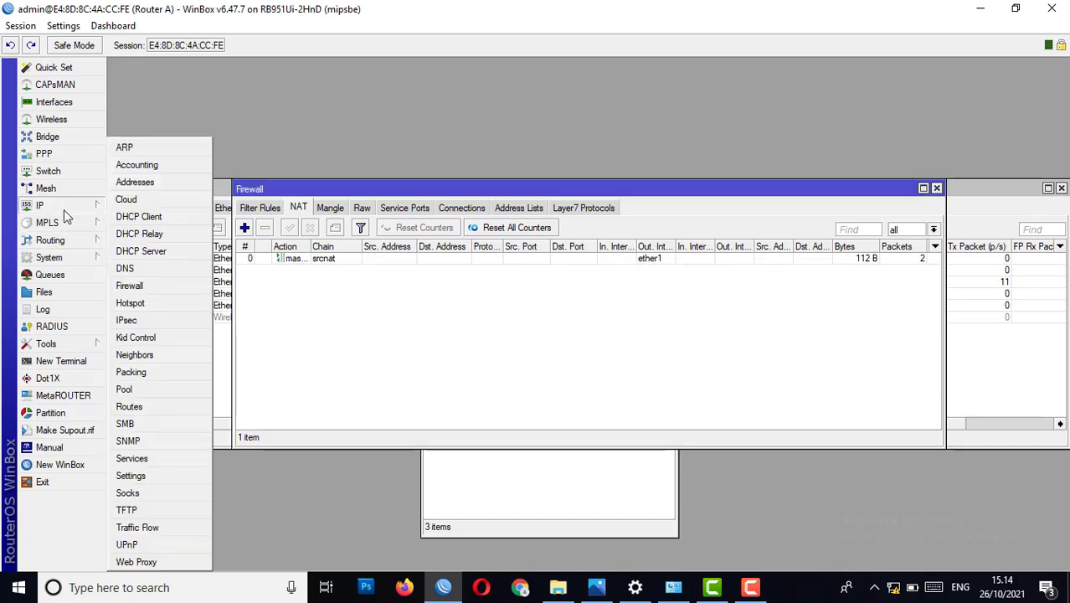
left_click(145, 251)
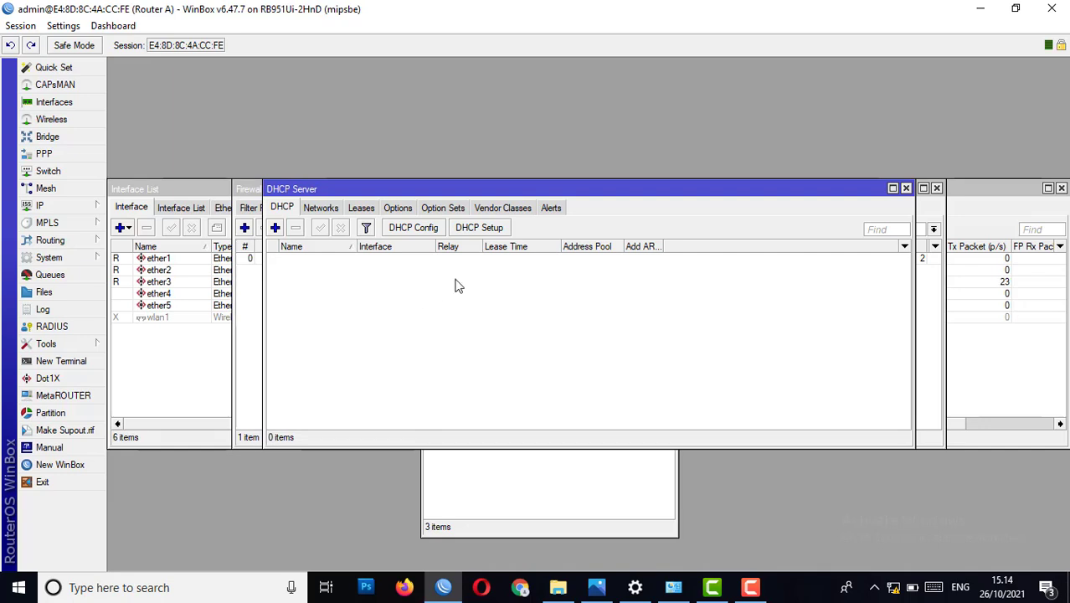
left_click(478, 227)
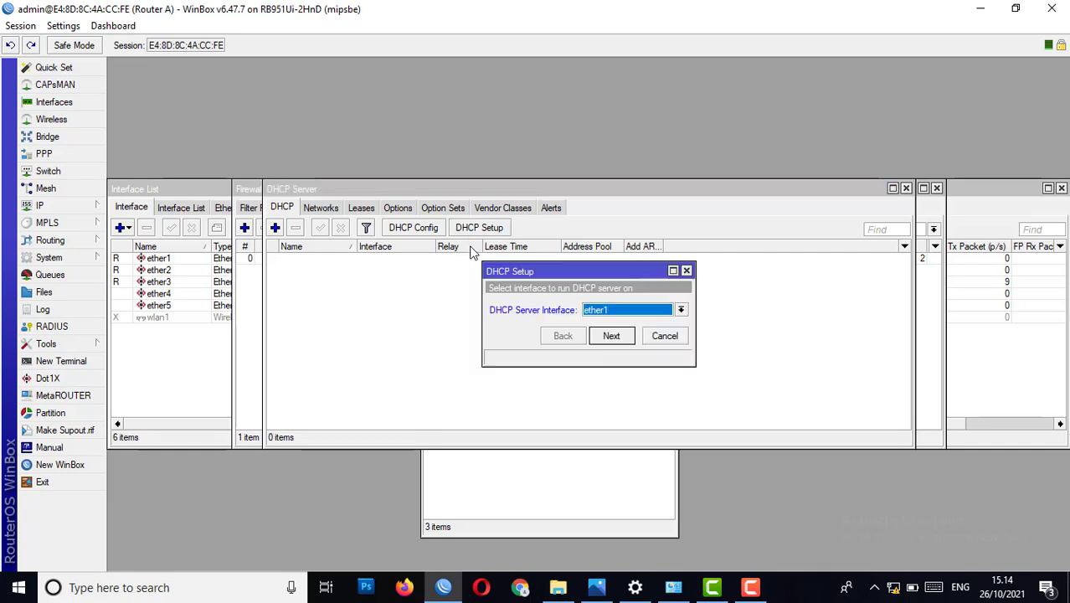
left_click(593, 312)
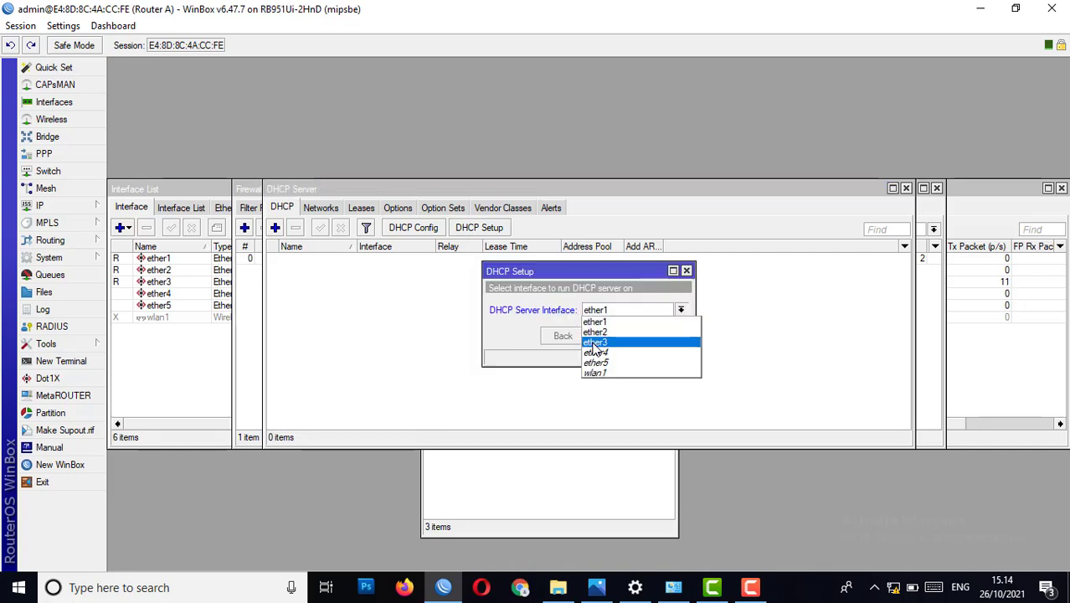
left_click(594, 343)
left_click(610, 337)
left_click(610, 337)
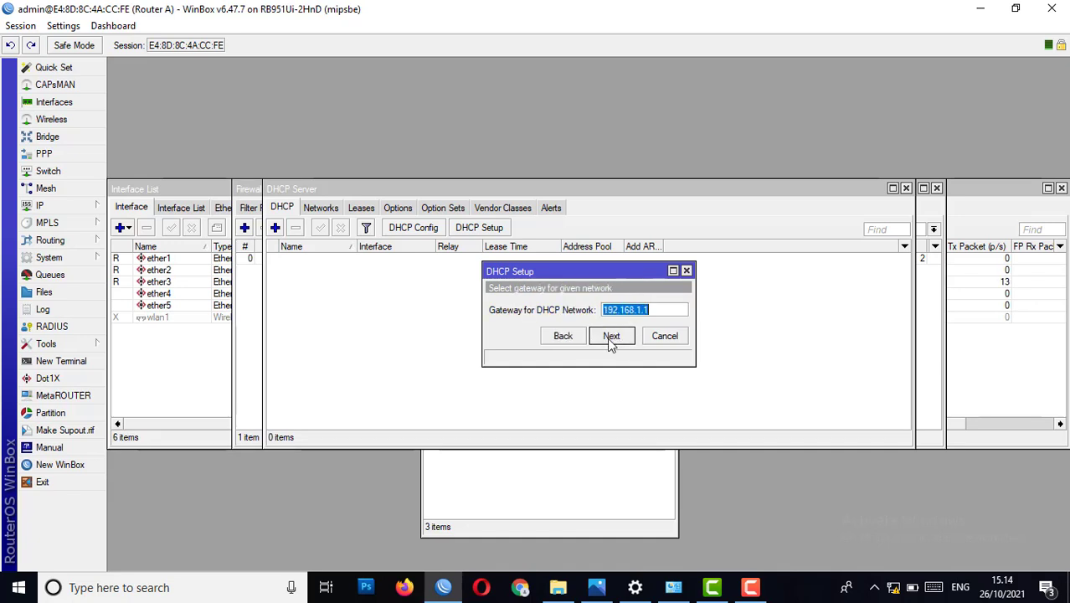
left_click(609, 338)
left_click(609, 338)
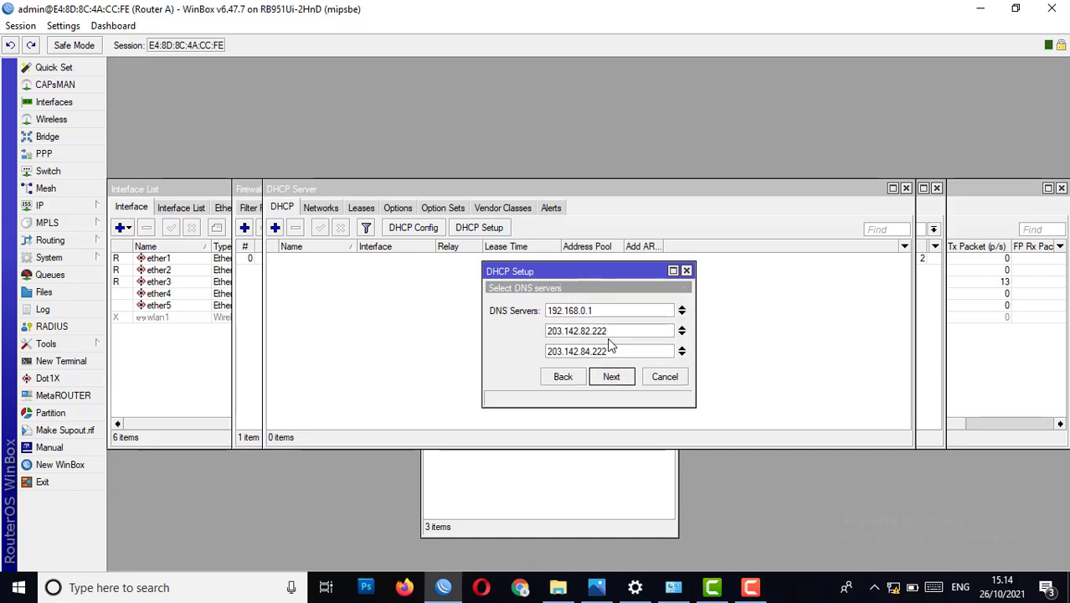
left_click(611, 376)
left_click(611, 376)
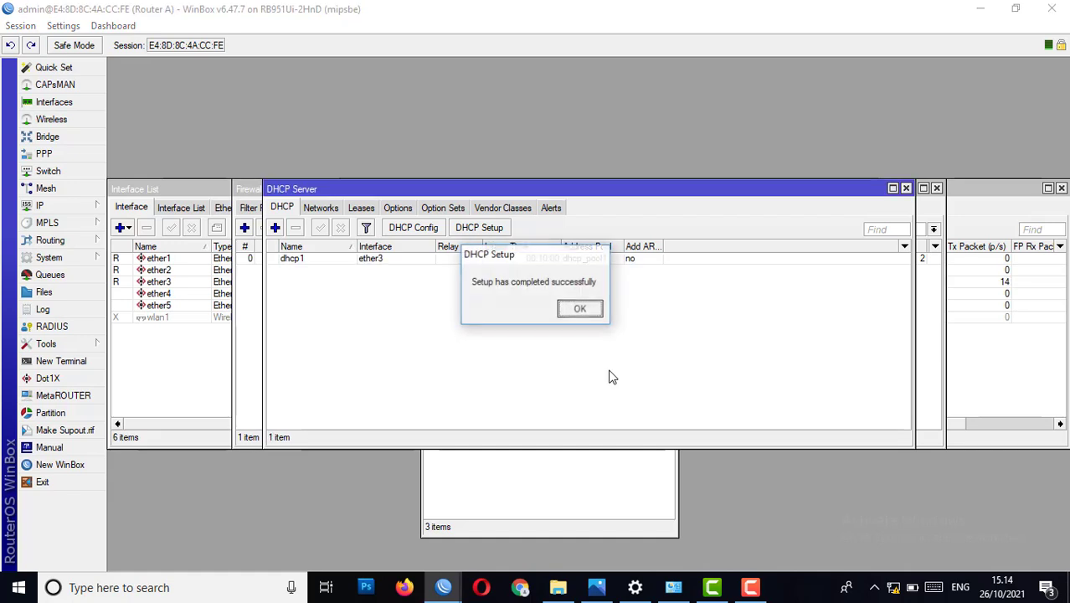
left_click(581, 308)
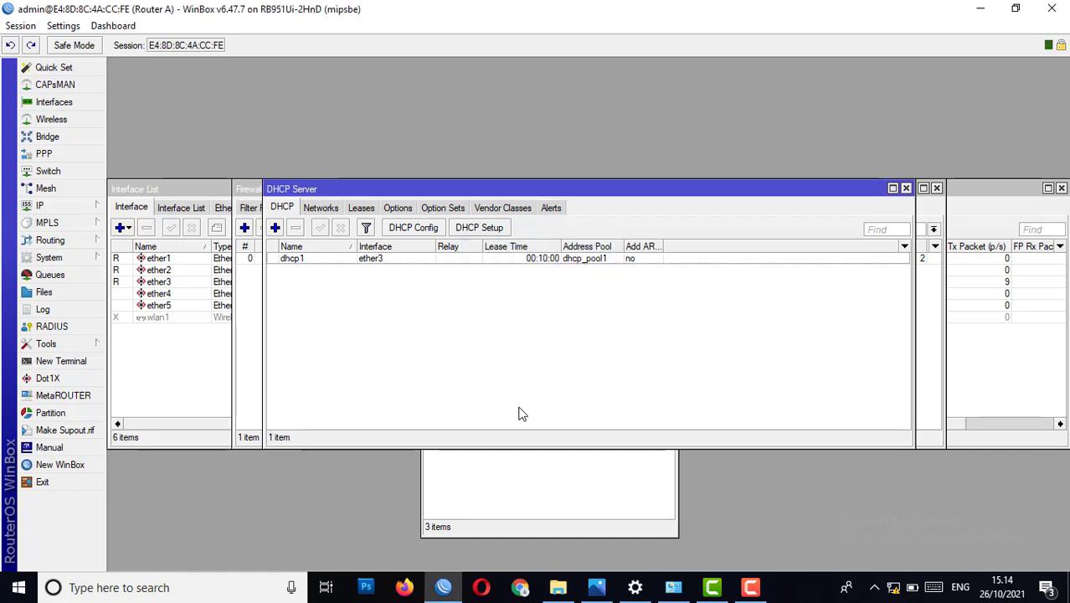
Step: Set the computer's Ethernet adapter IPv4 properties in Windows to obtain the IP address and DNS server address automatically
right_click(896, 591)
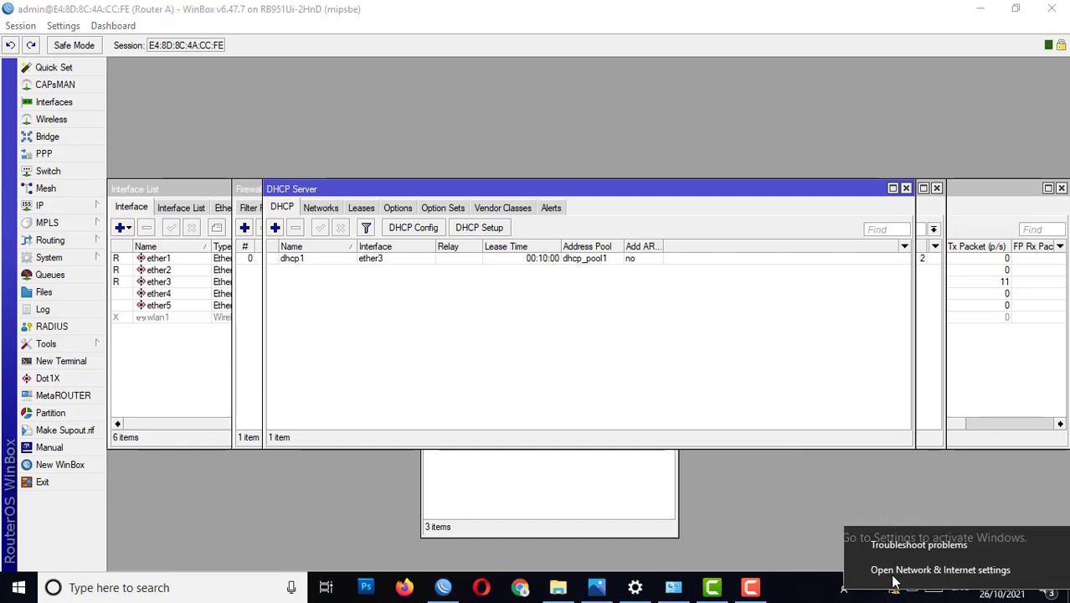
left_click(894, 573)
left_click(348, 478)
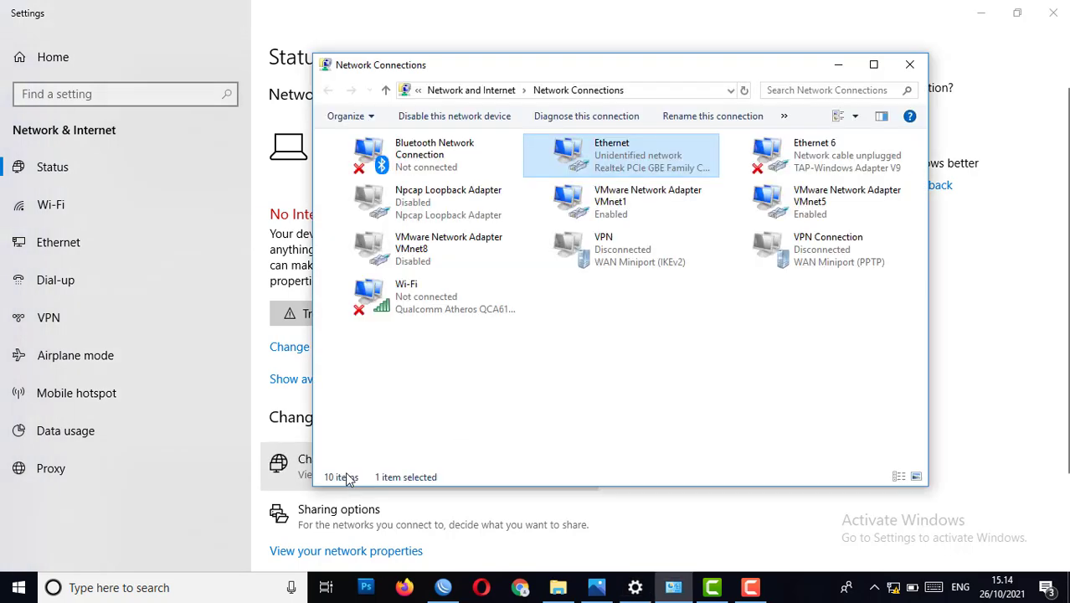
double_click(624, 156)
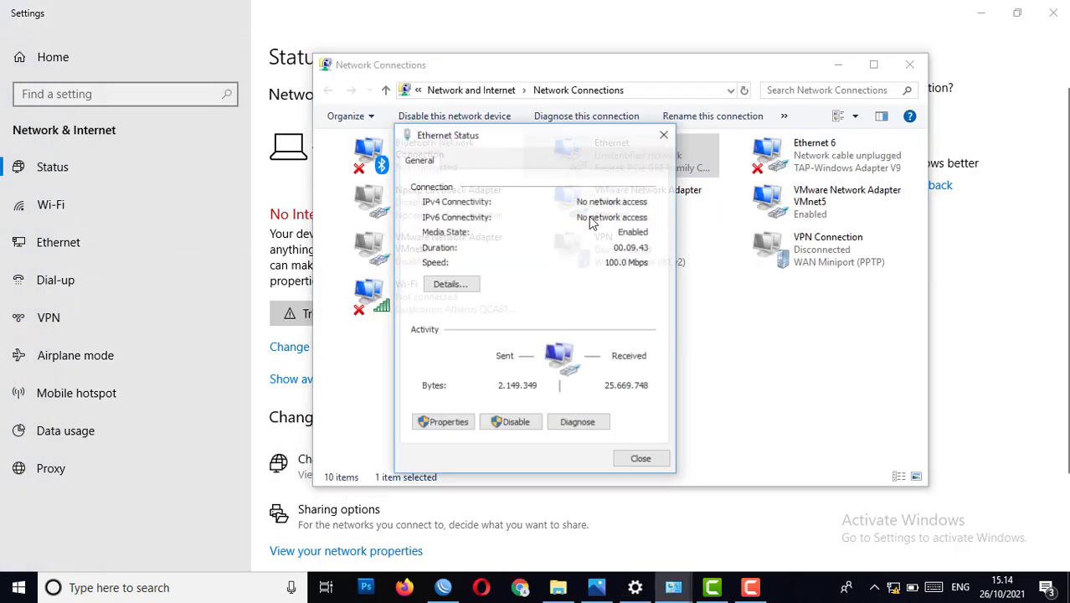
left_click(442, 424)
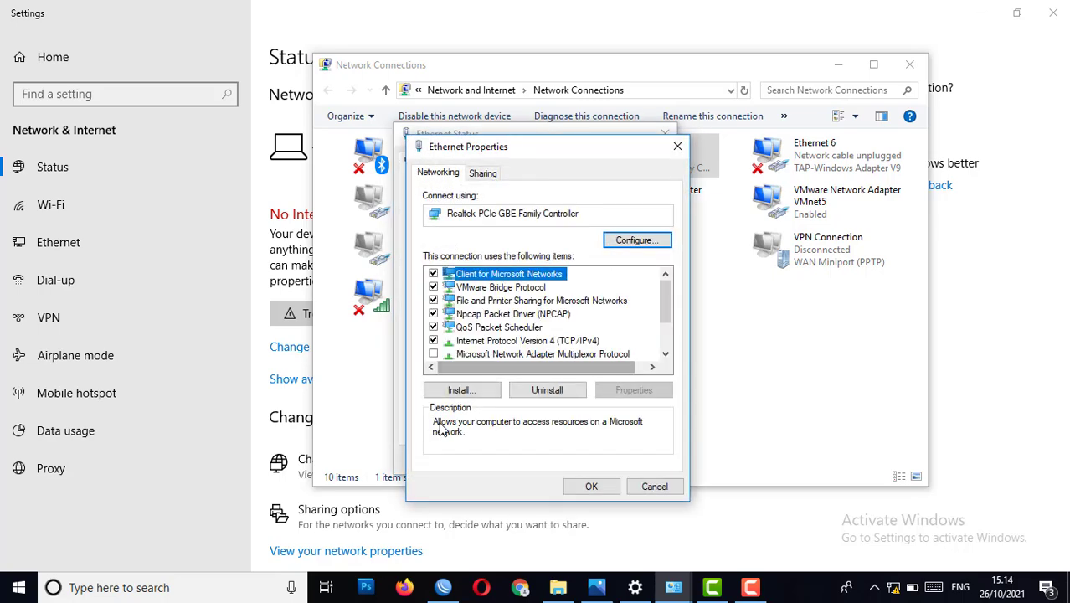
double_click(527, 341)
left_click(503, 303)
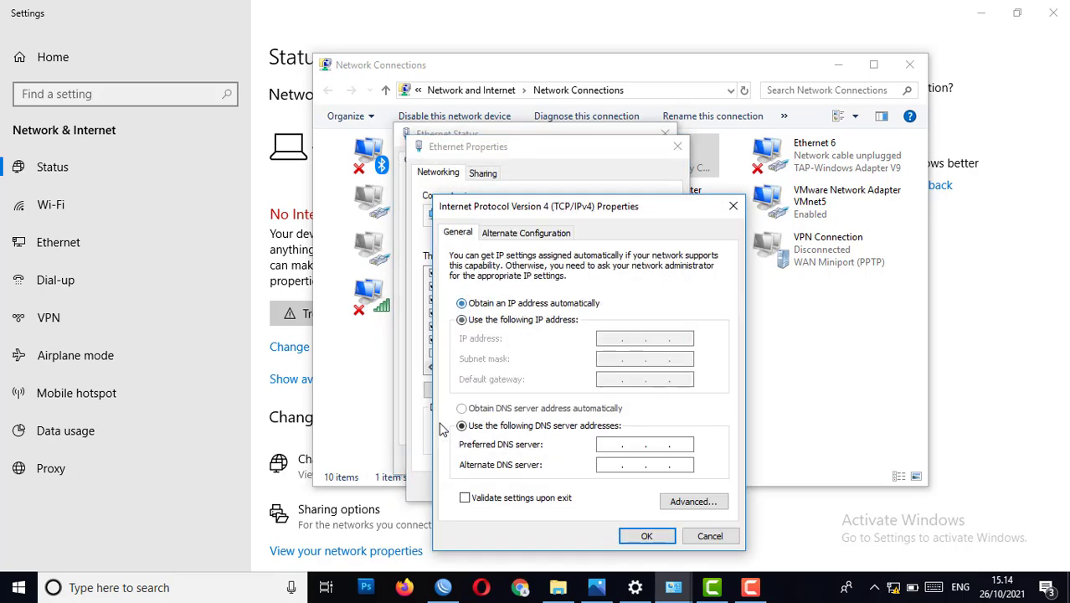
left_click(502, 407)
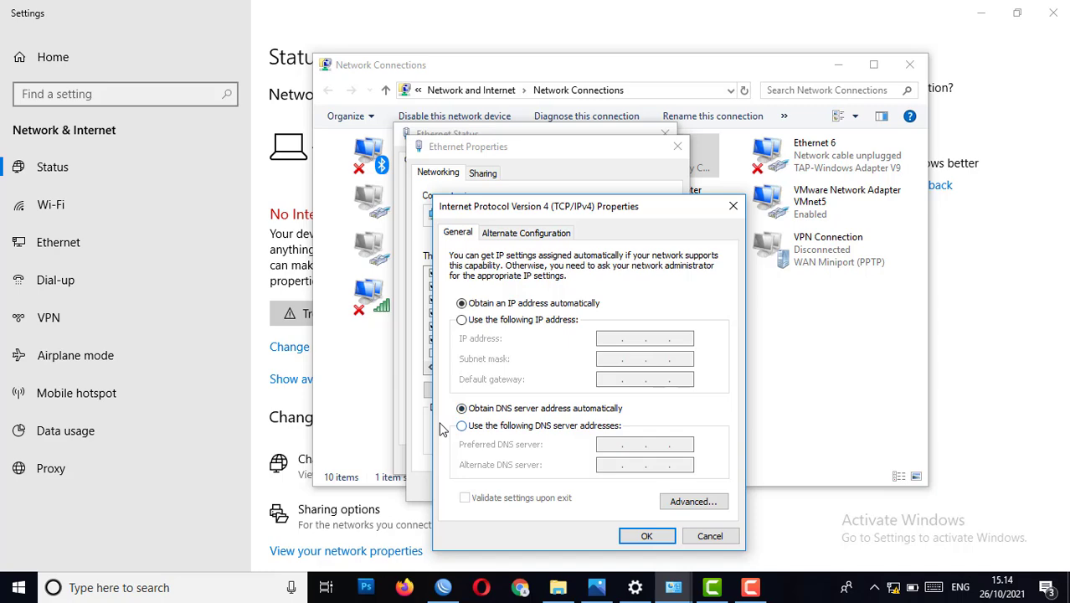
left_click(647, 536)
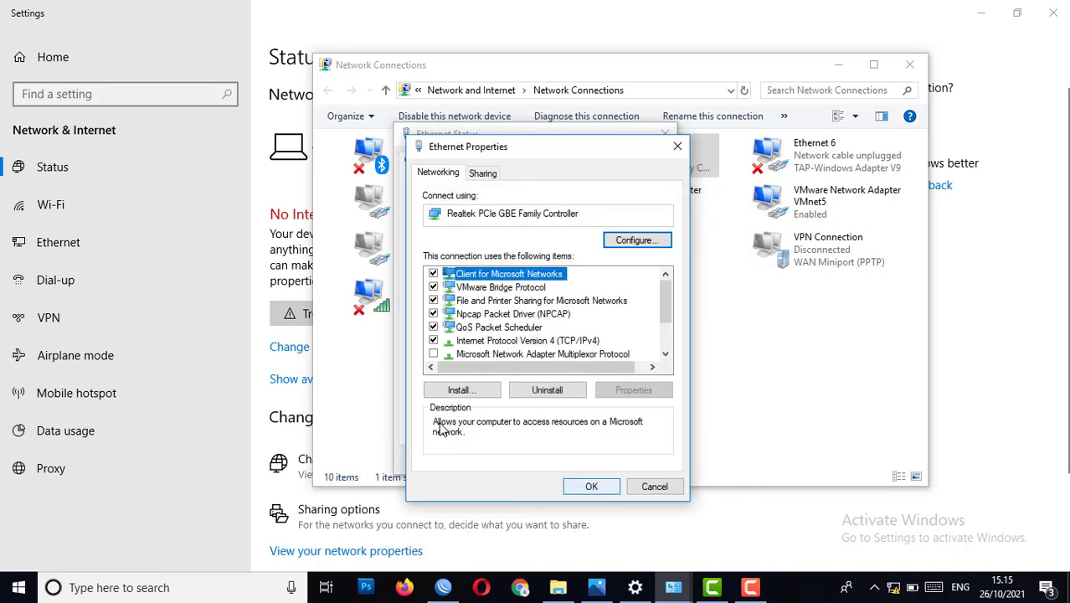
left_click(591, 487)
left_click(638, 462)
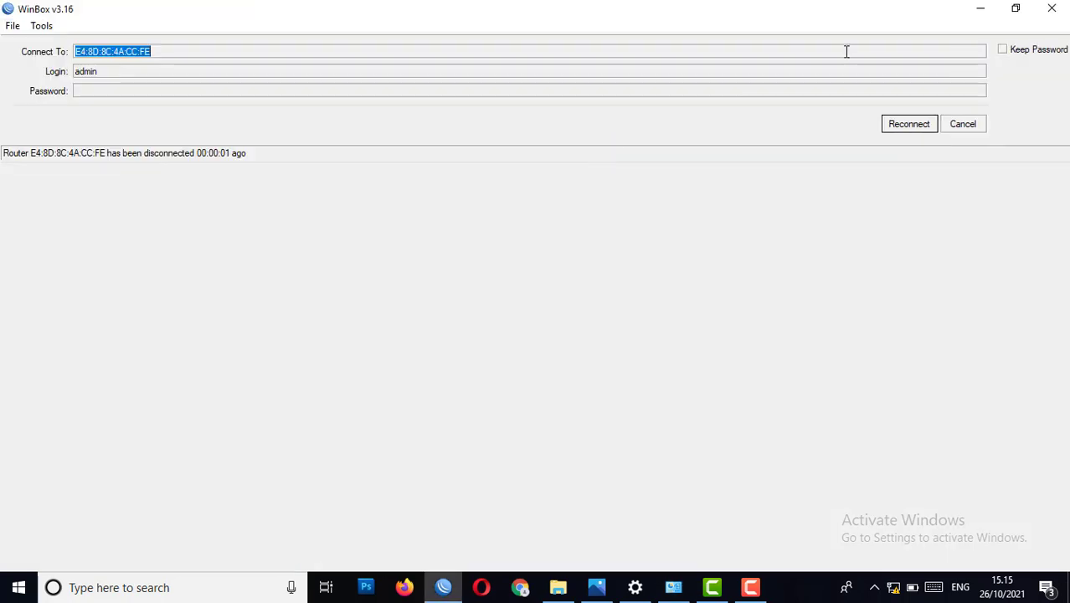
Step: Minimize the disconnected WinBox window and check the IPv4 address, gateway and DNS details of the computer's Ethernet connection
left_click(977, 15)
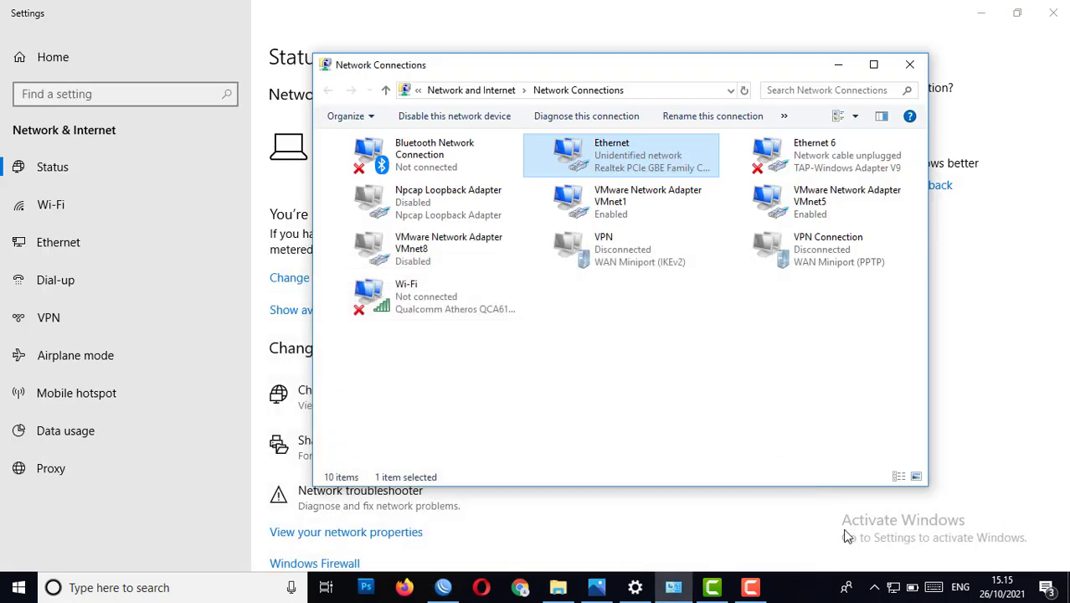
double_click(594, 167)
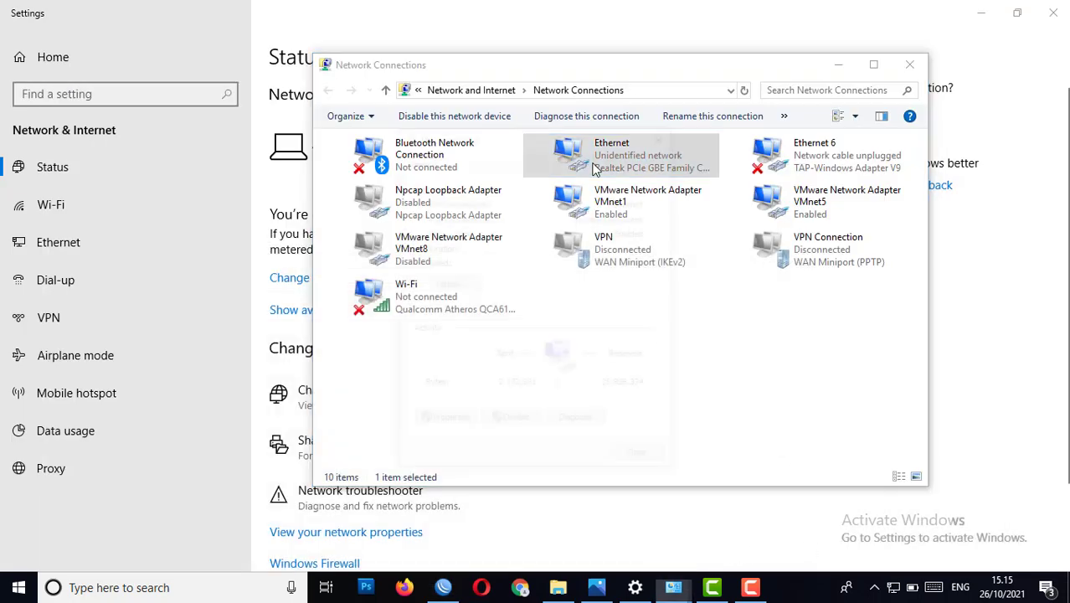
left_click(442, 287)
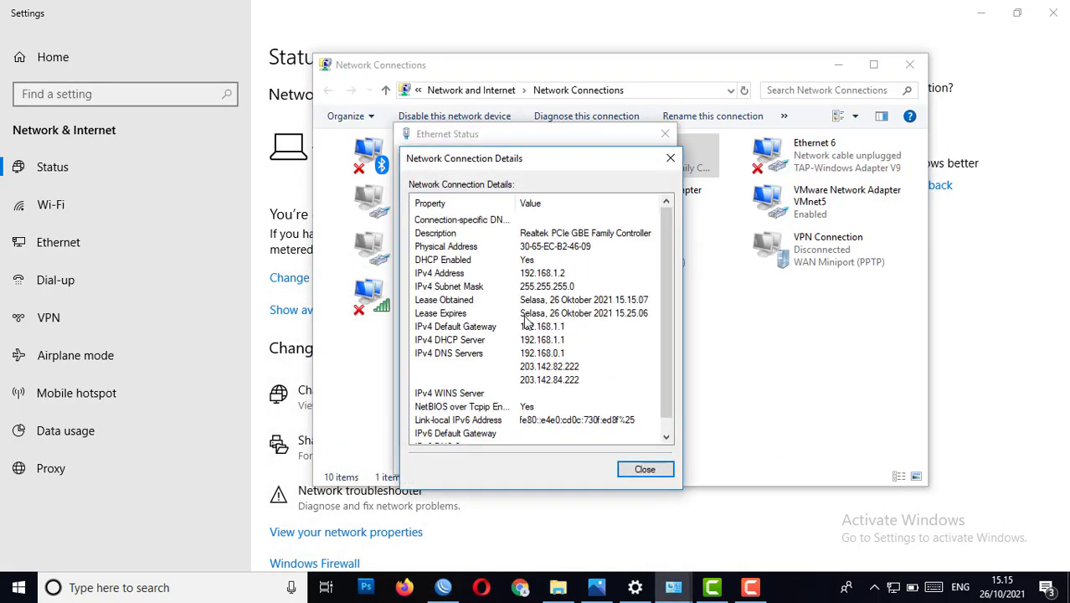
left_click(645, 470)
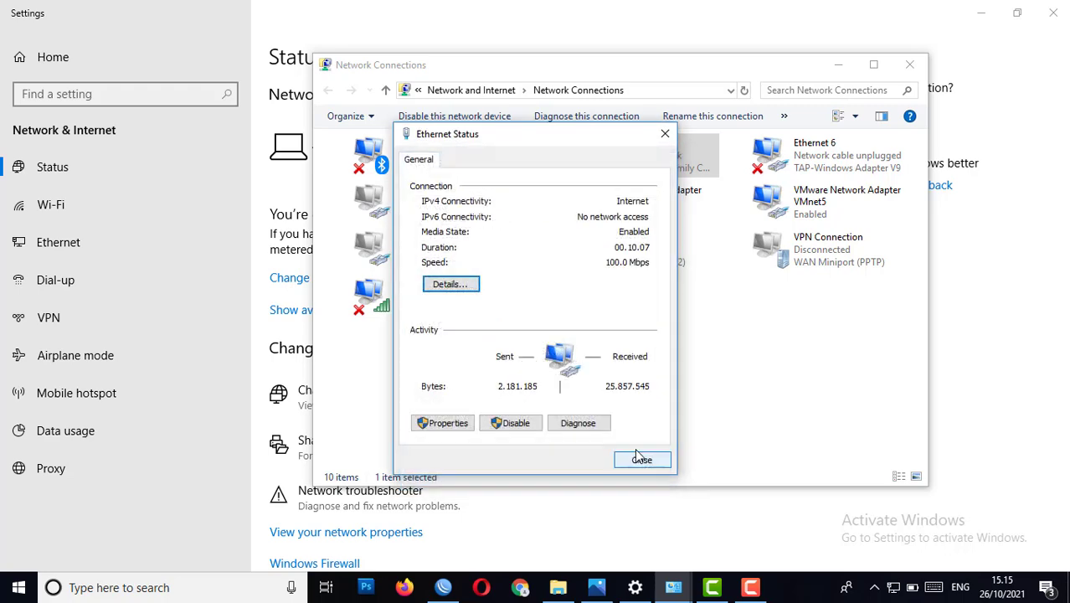
left_click(641, 462)
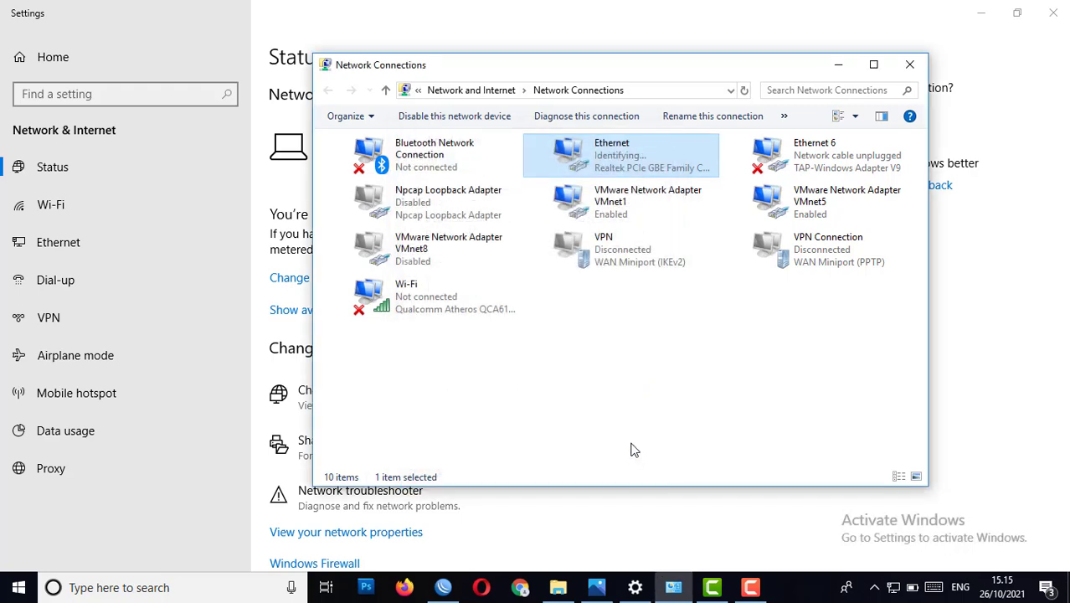
Step: Test the computer's internet connectivity by pinging google.com from a Windows command prompt, and close the prompt
key("super+r")
key("Return")
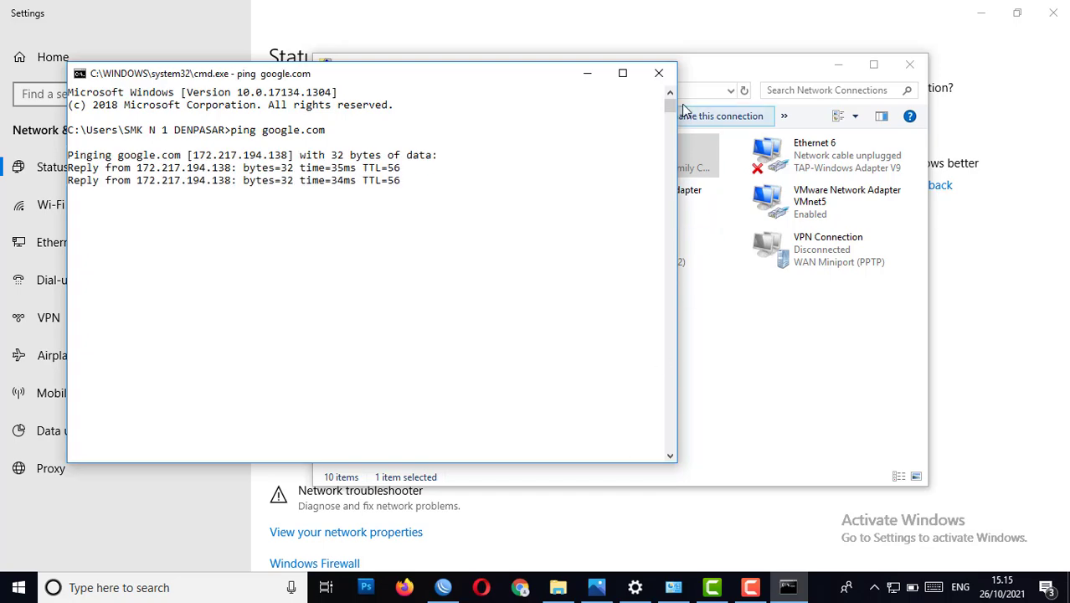
left_click(659, 72)
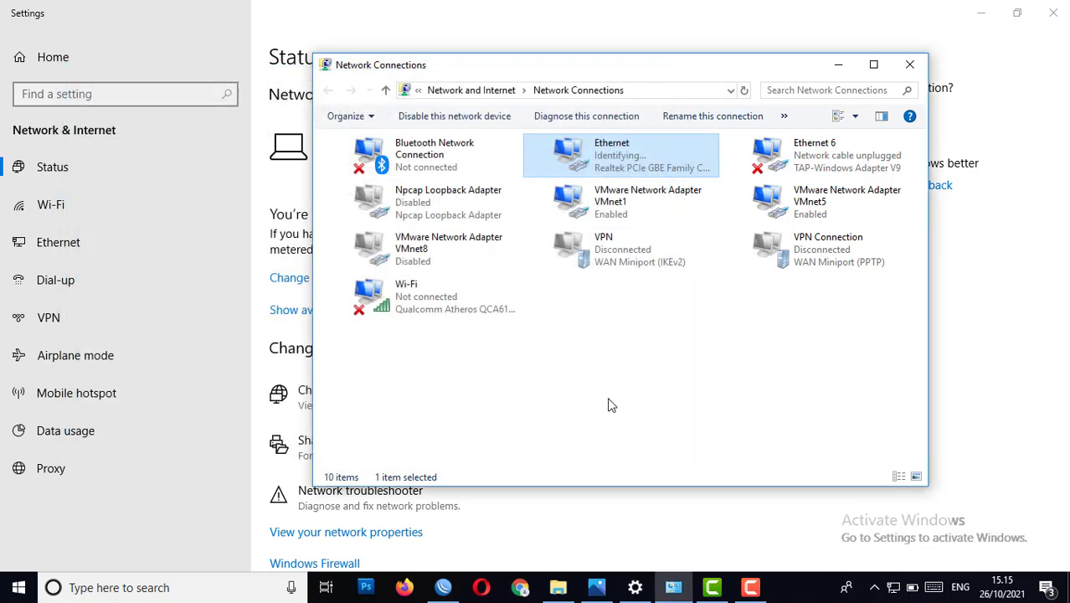
Step: Switch back to WinBox, reconnect to the router and close all the open configuration windows
left_click(444, 588)
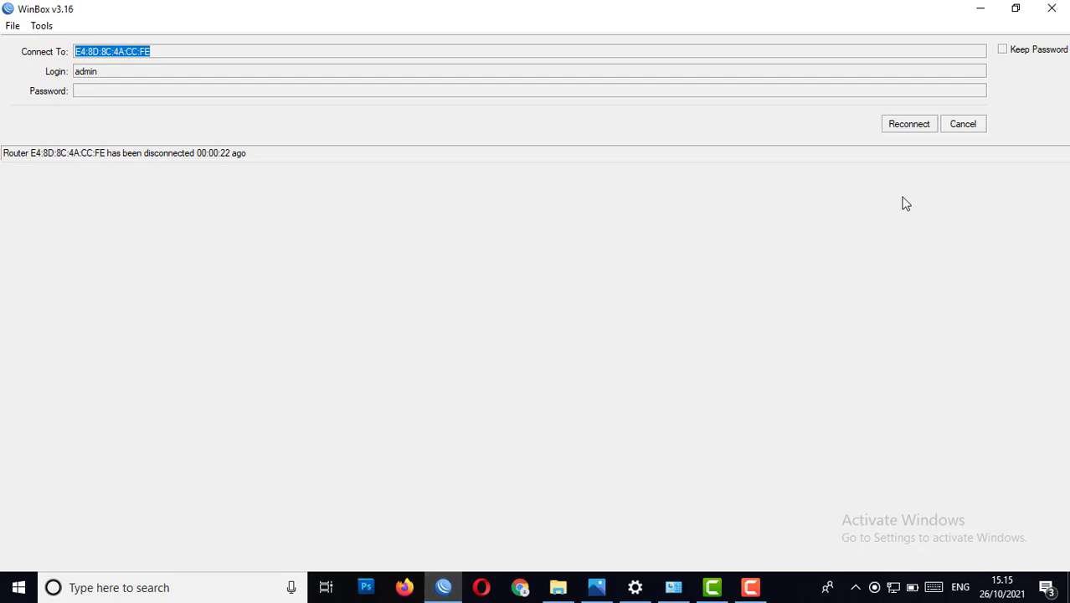
left_click(912, 126)
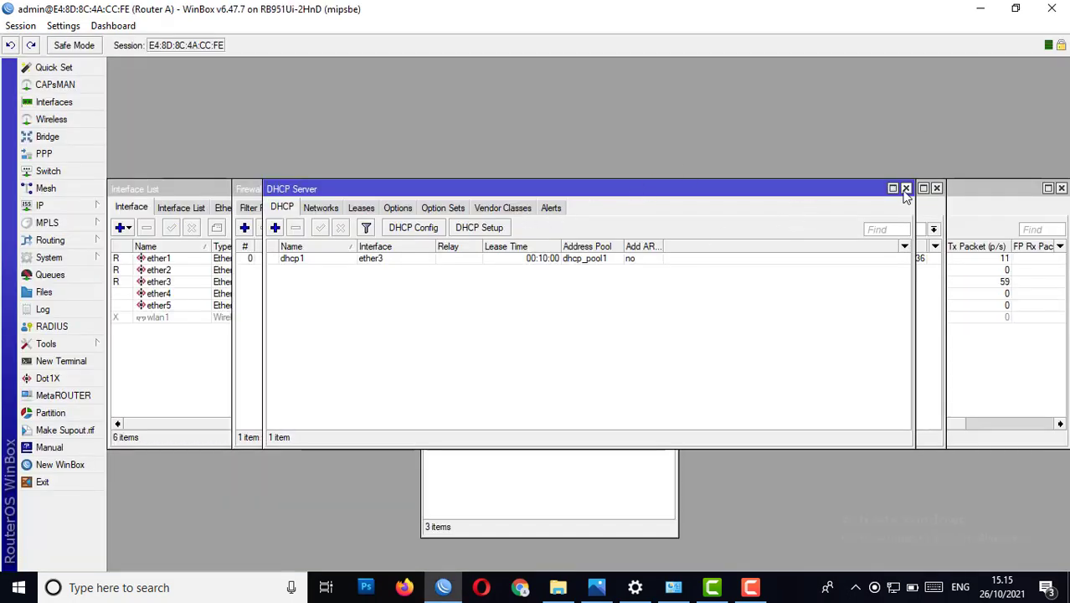
left_click(906, 187)
left_click(936, 187)
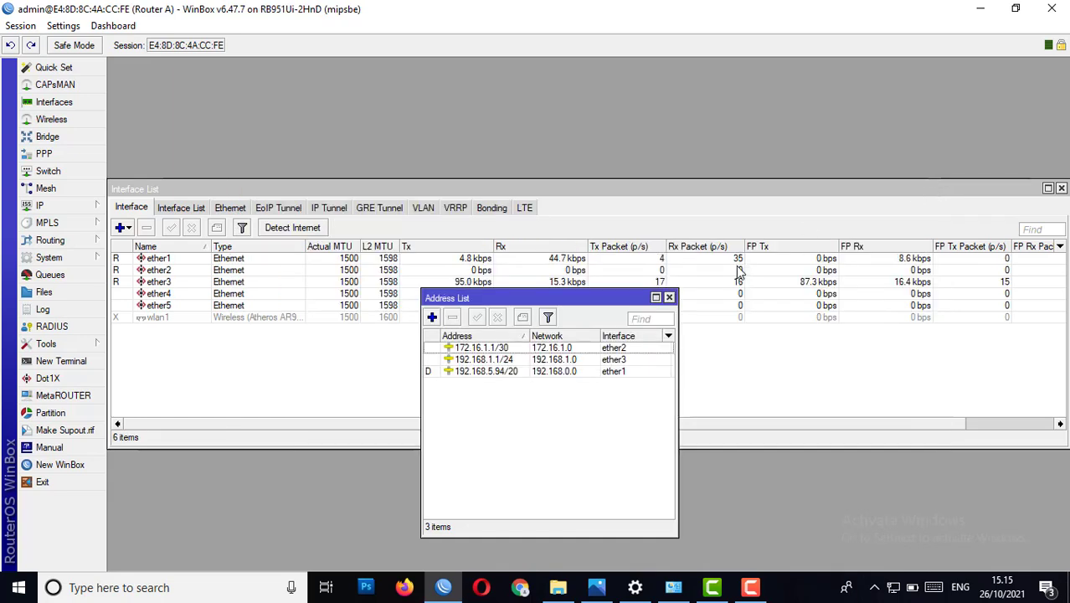
left_click(669, 297)
left_click(1061, 188)
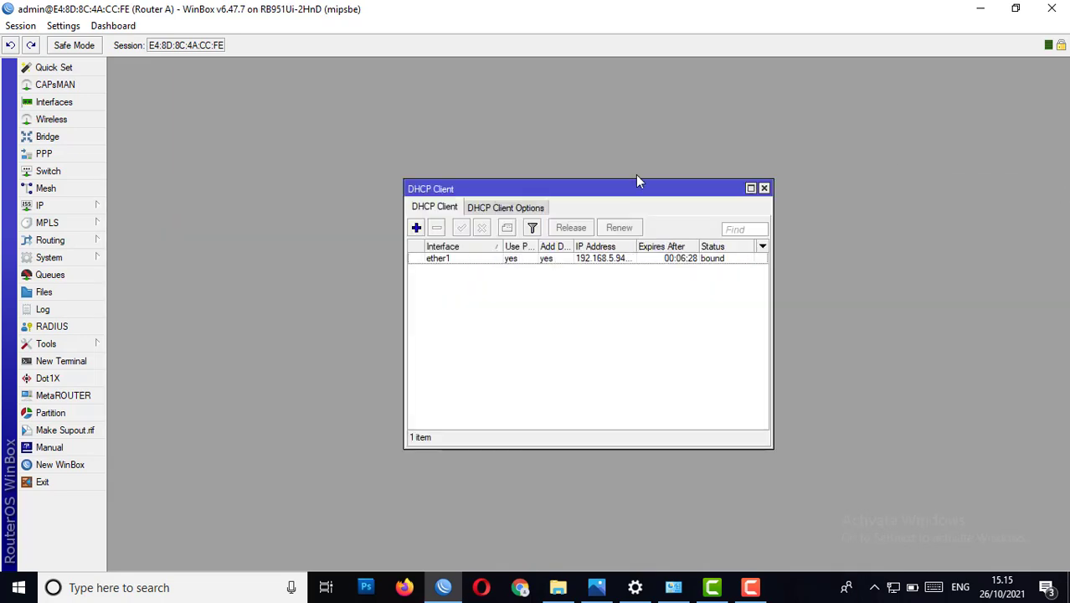
left_click(764, 188)
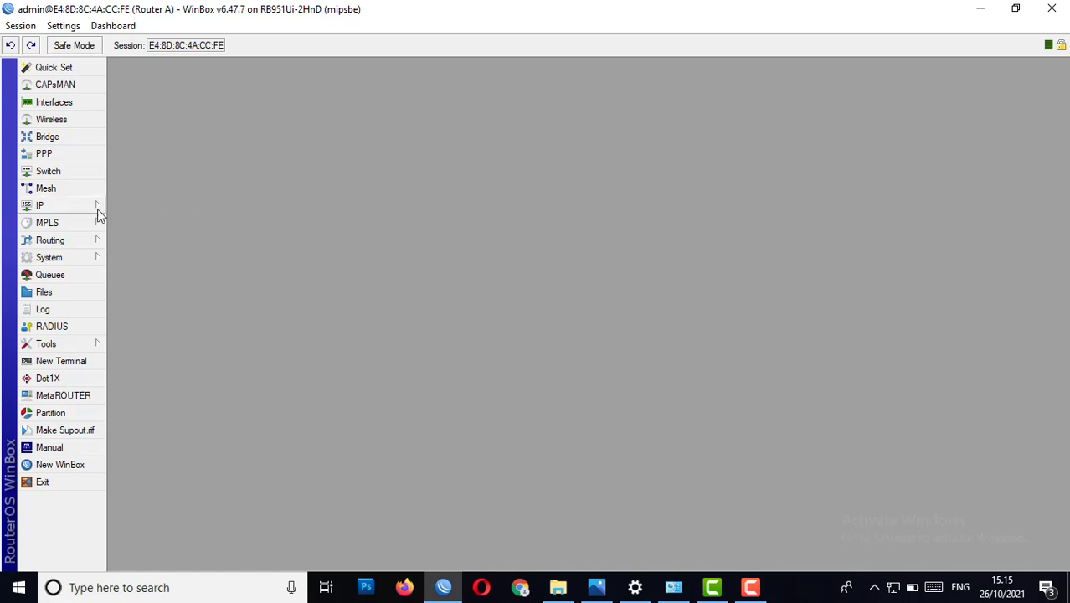
Step: Consult the topology diagram and start a new static route on Router A with destination address 192.168.2.0/24
left_click(68, 210)
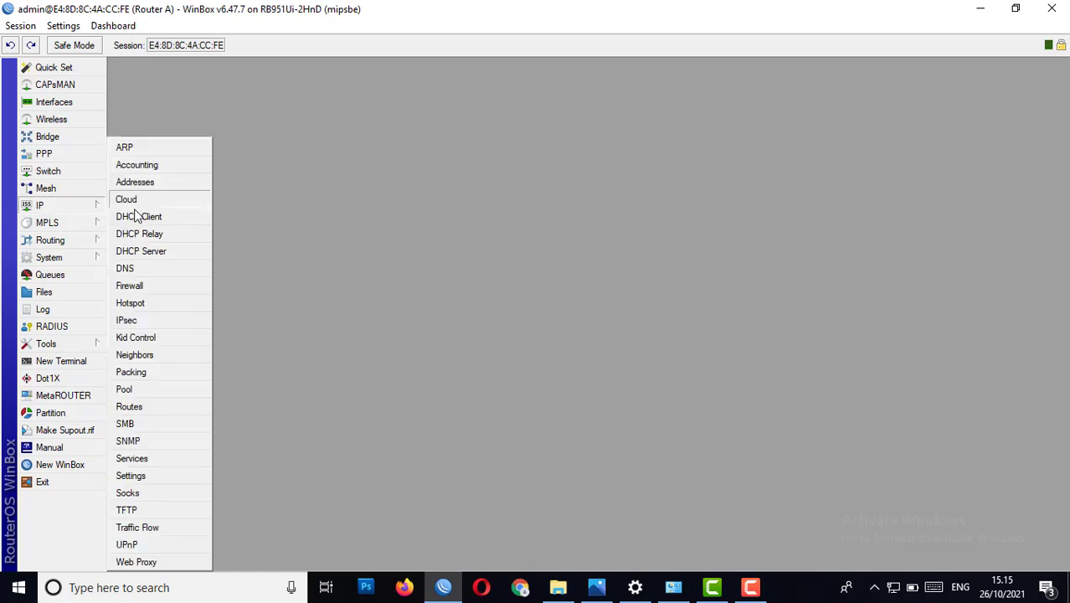
left_click(130, 407)
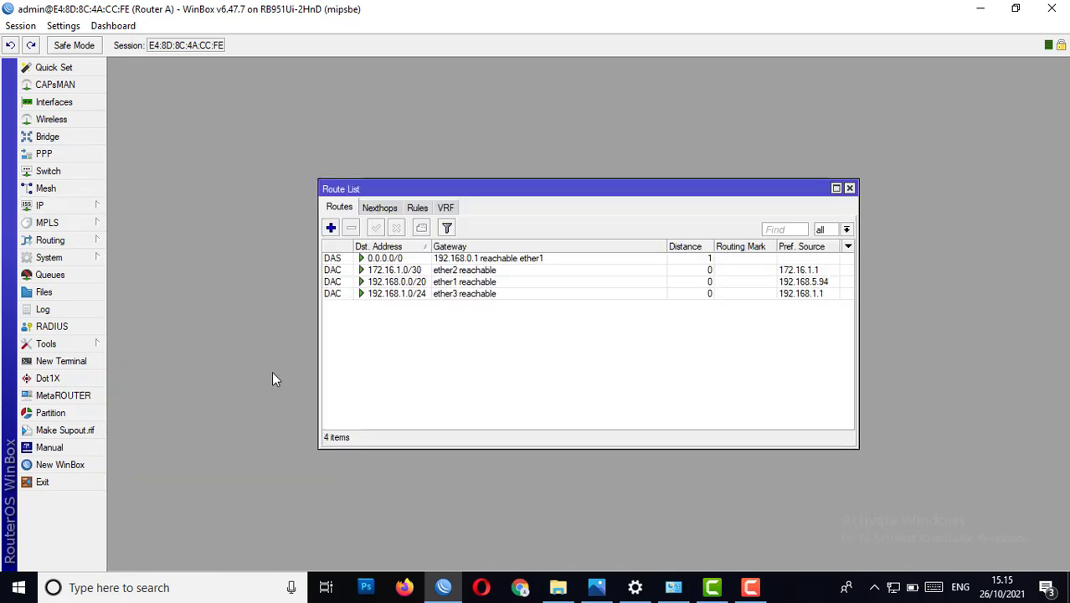
left_click(592, 588)
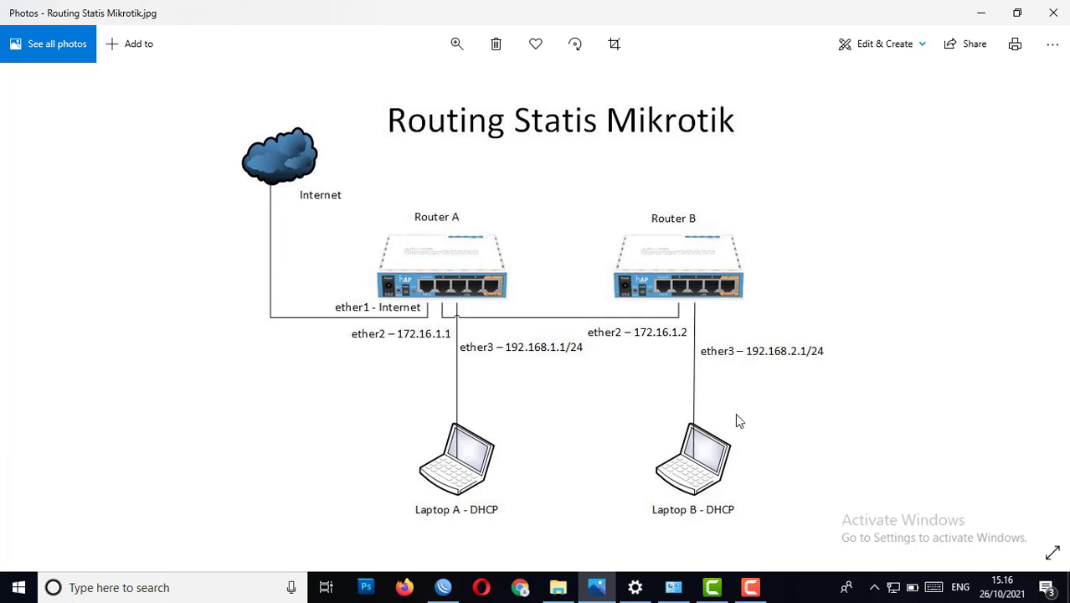
left_click(455, 594)
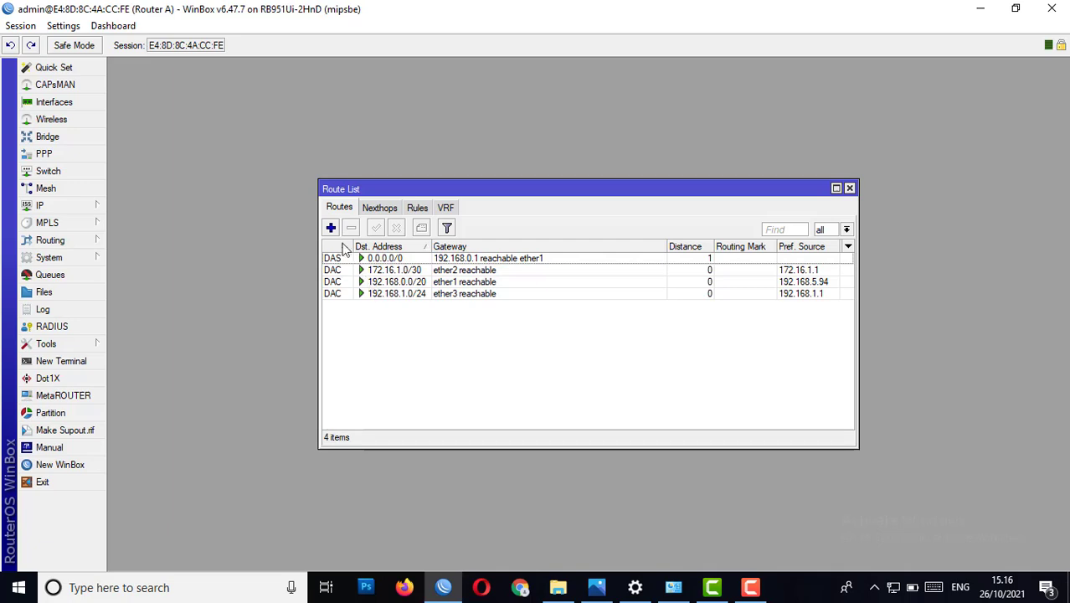
left_click(330, 228)
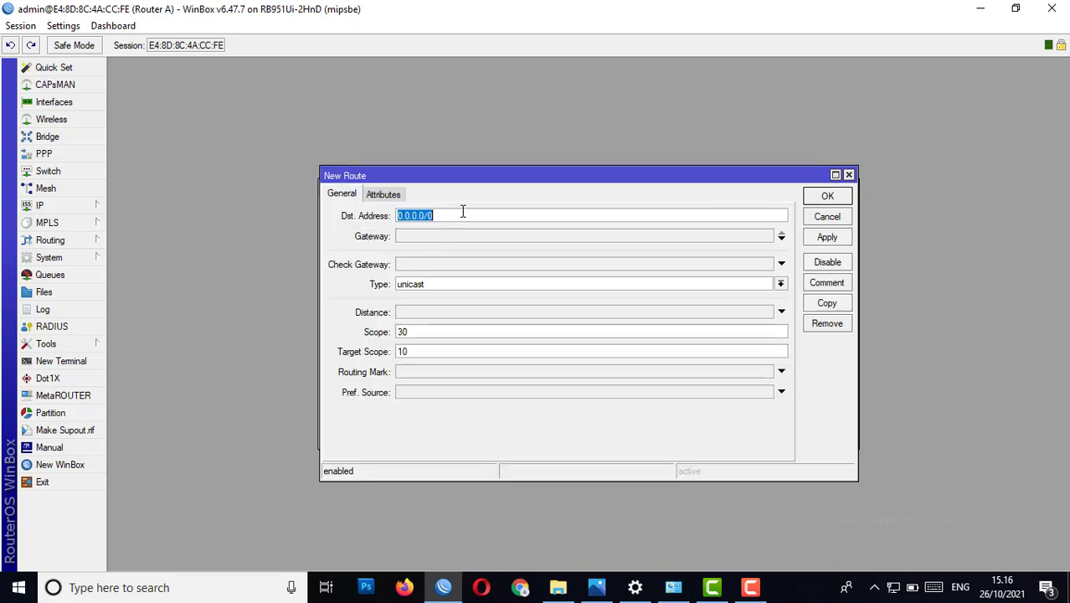
type("1")
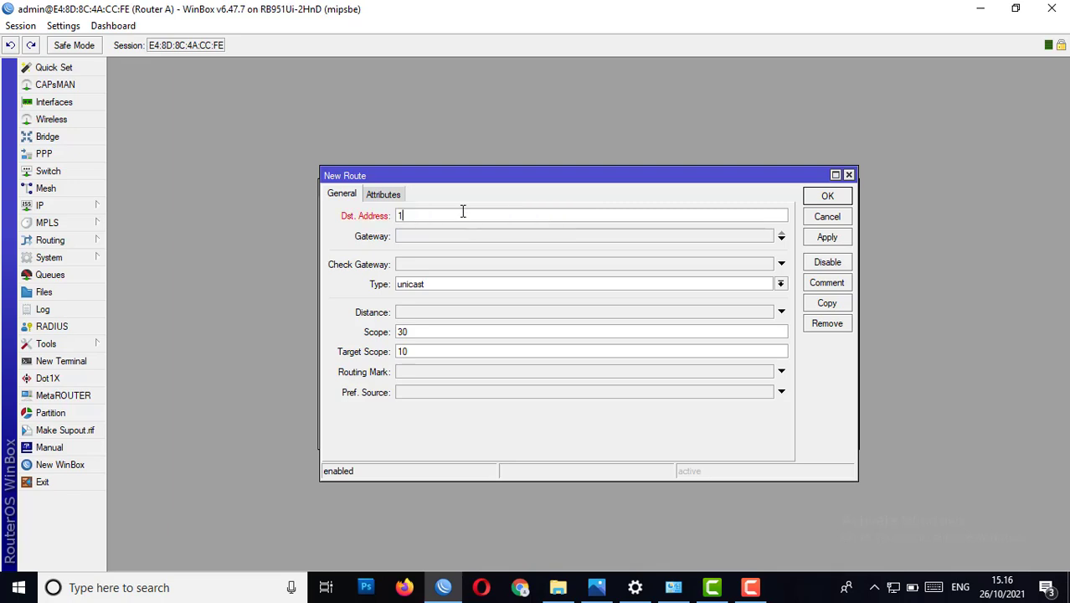
type("92.168.2.0")
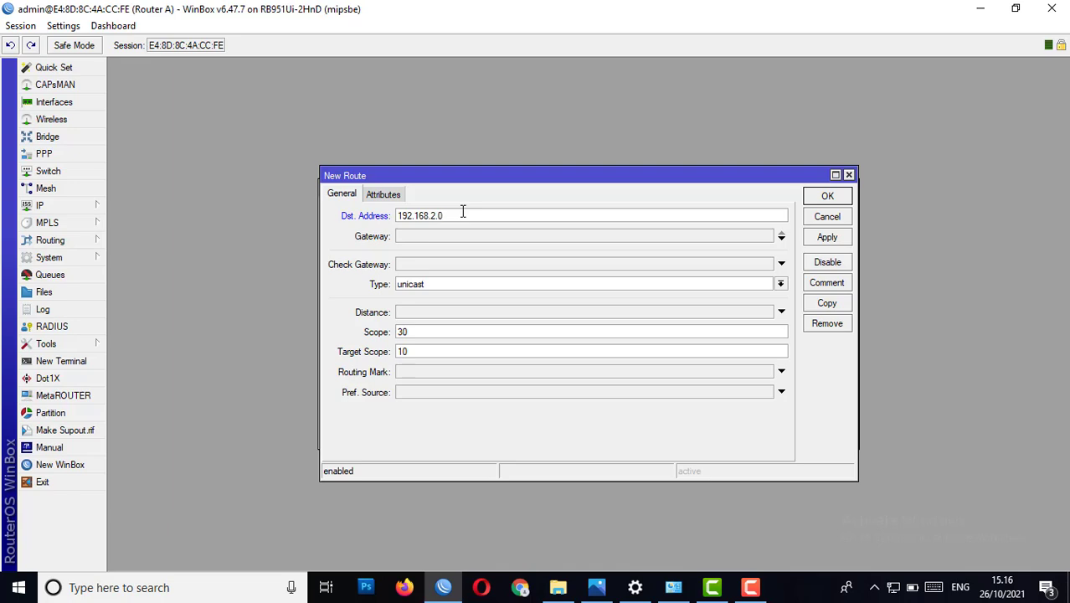
type("/24")
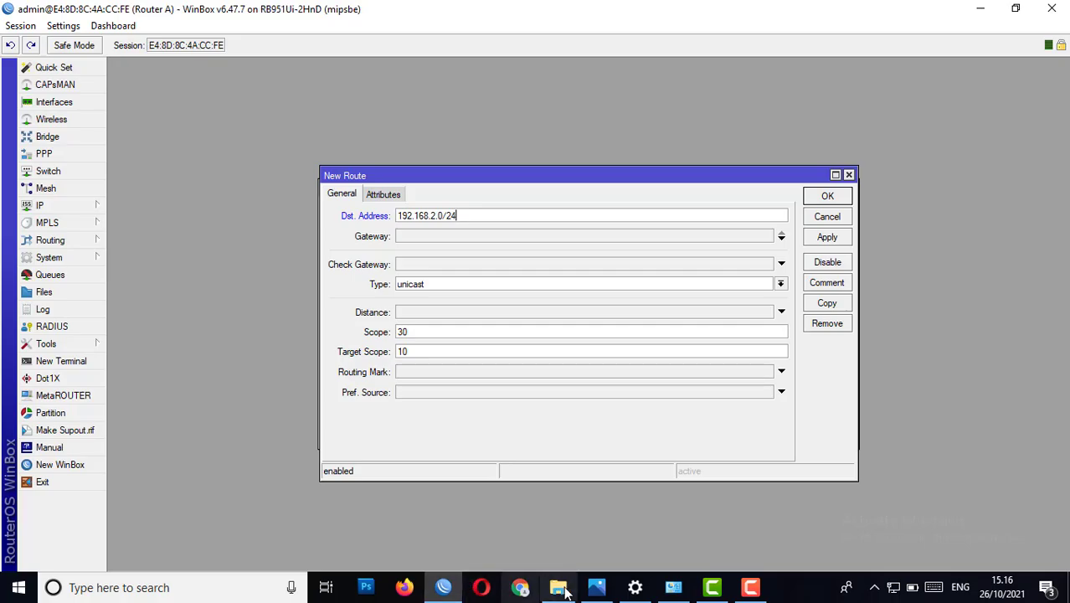
Step: Look up Router B's ether2 address in the topology diagram, set the new route's gateway to 172.16.1.2 and save the route
left_click(596, 587)
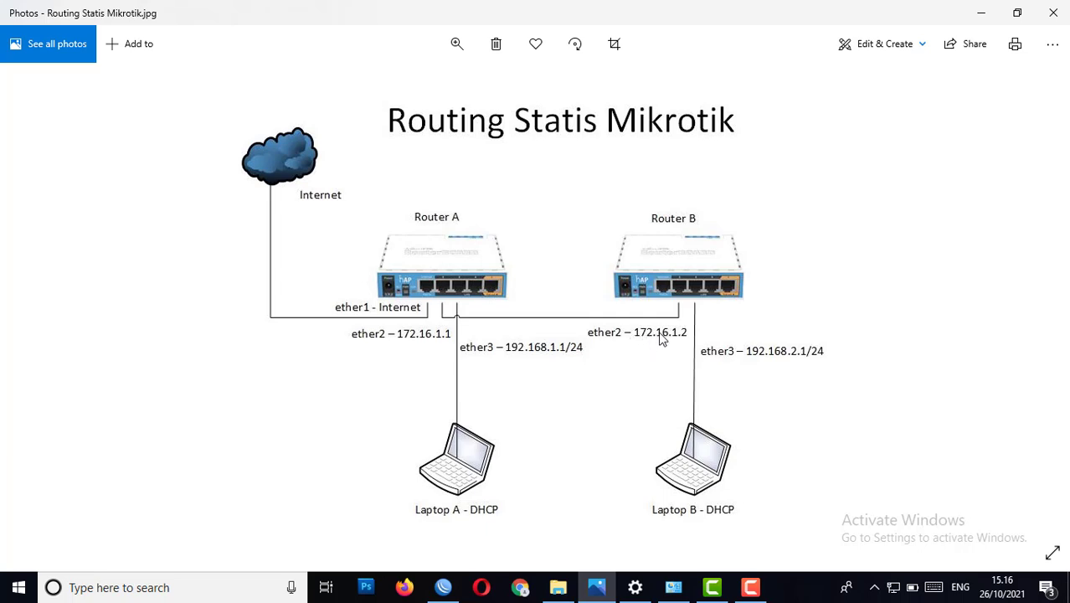
left_click(443, 587)
left_click(419, 235)
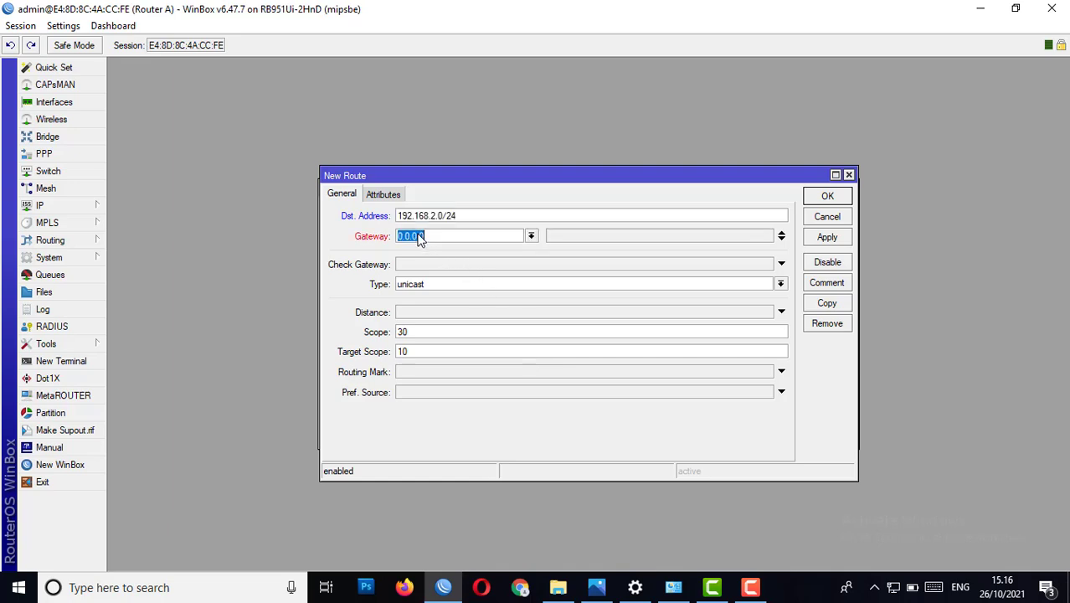
type("172.16.1.2")
left_click(825, 198)
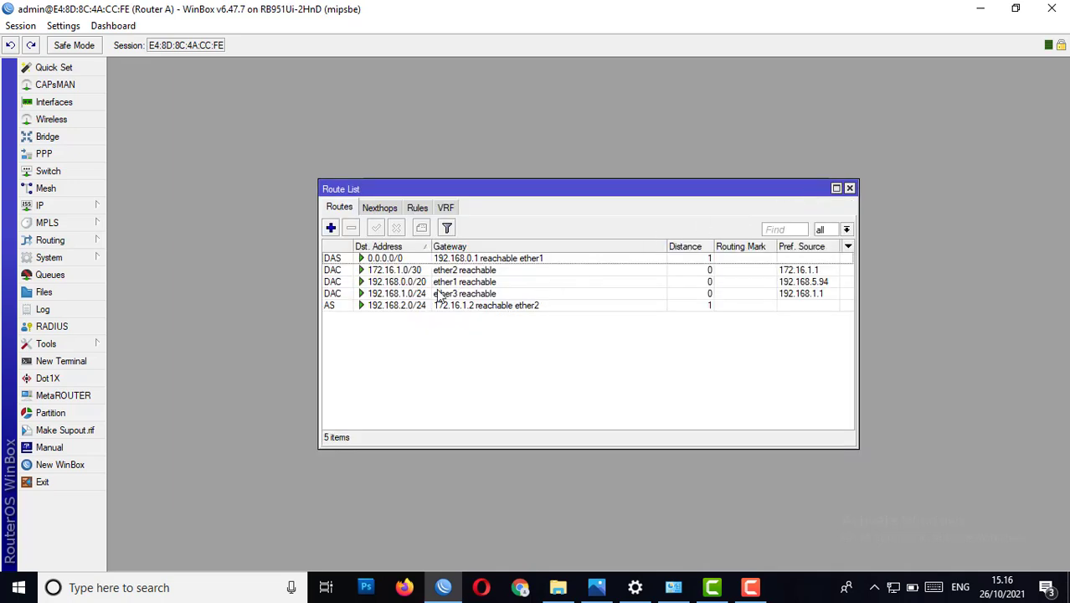
left_click(350, 307)
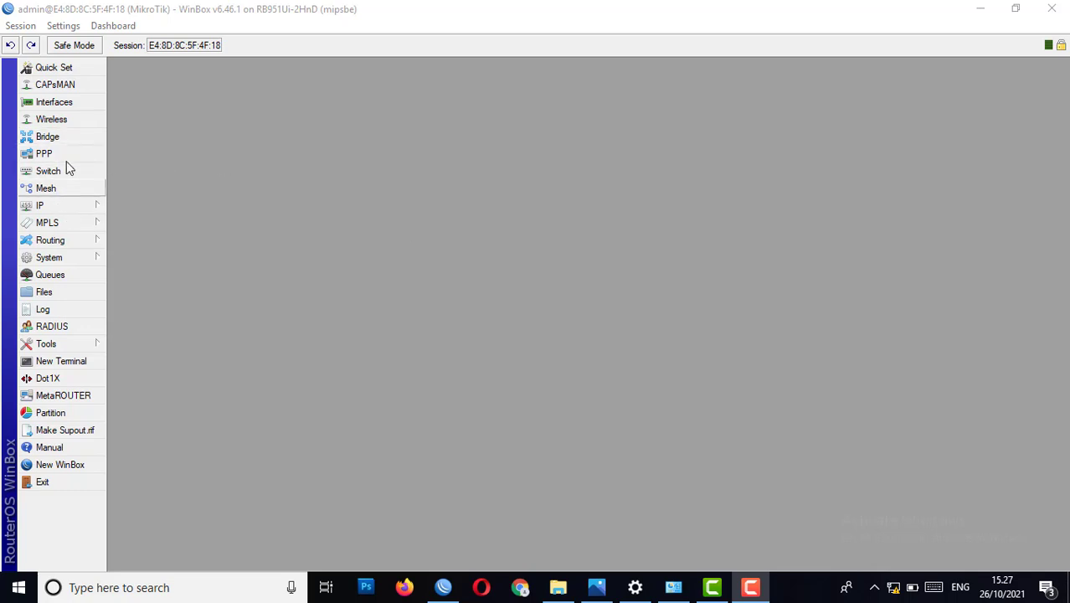
Step: Set the second router's system identity to Router B
left_click(73, 258)
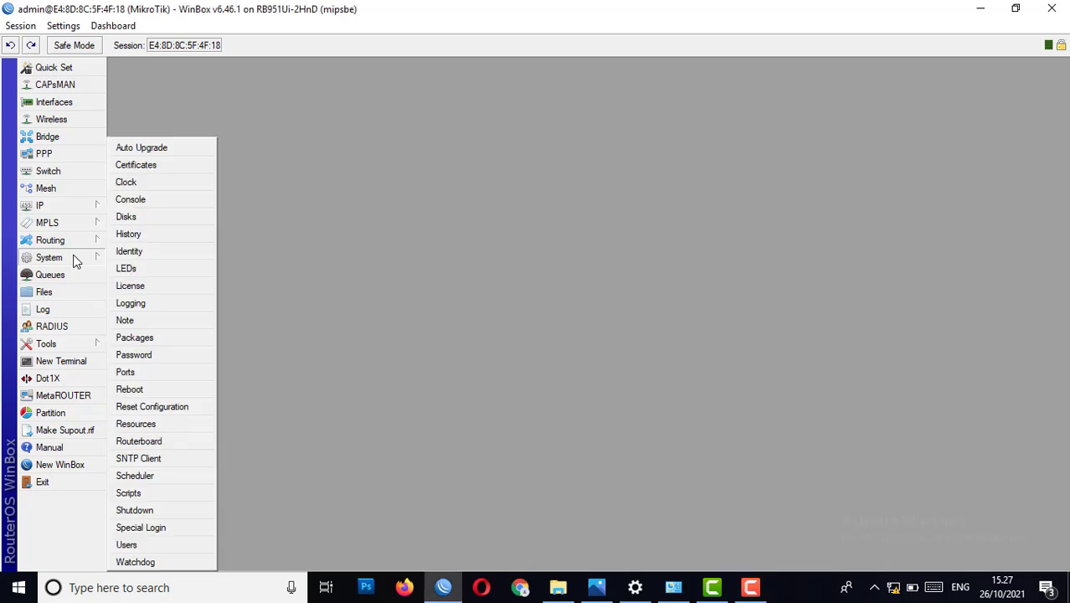
left_click(144, 256)
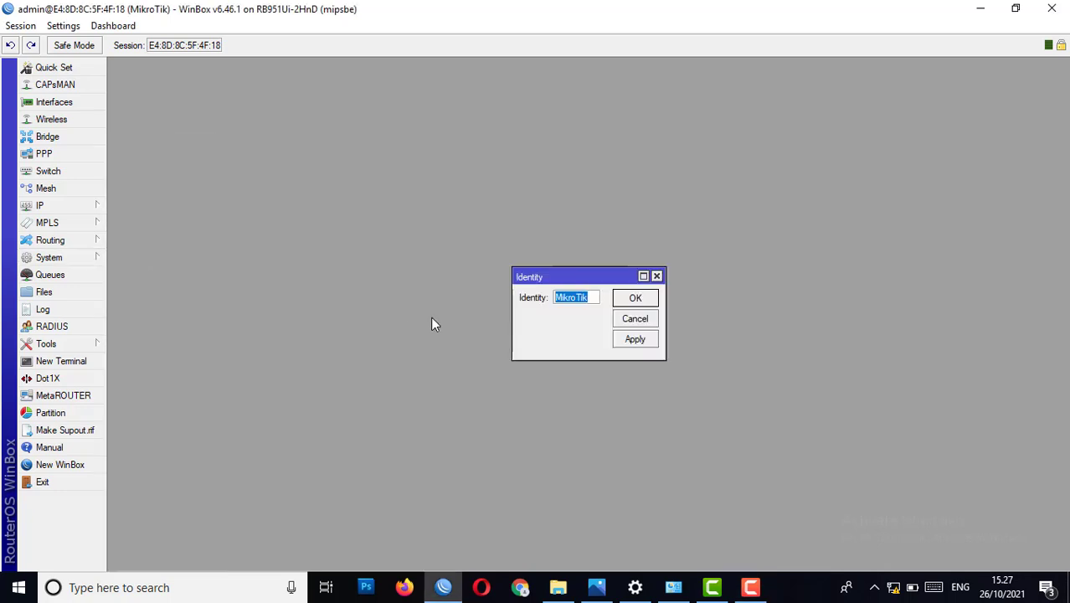
key("Caps_Lock")
type("R")
key("Caps_Lock")
type("outer")
key("Caps_Lock")
type("B")
key("Caps_Lock")
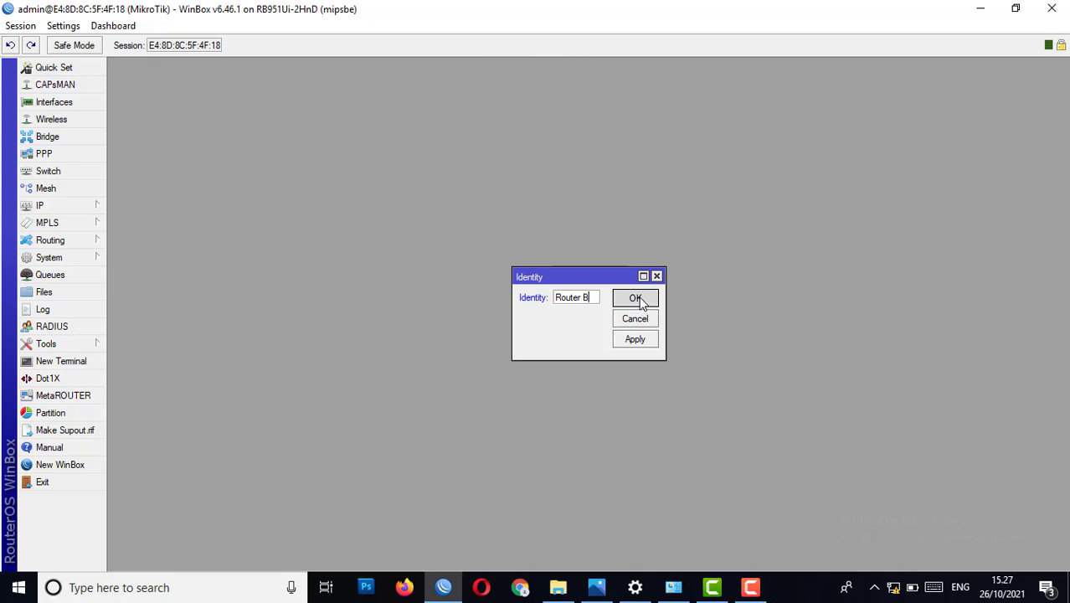
left_click(635, 299)
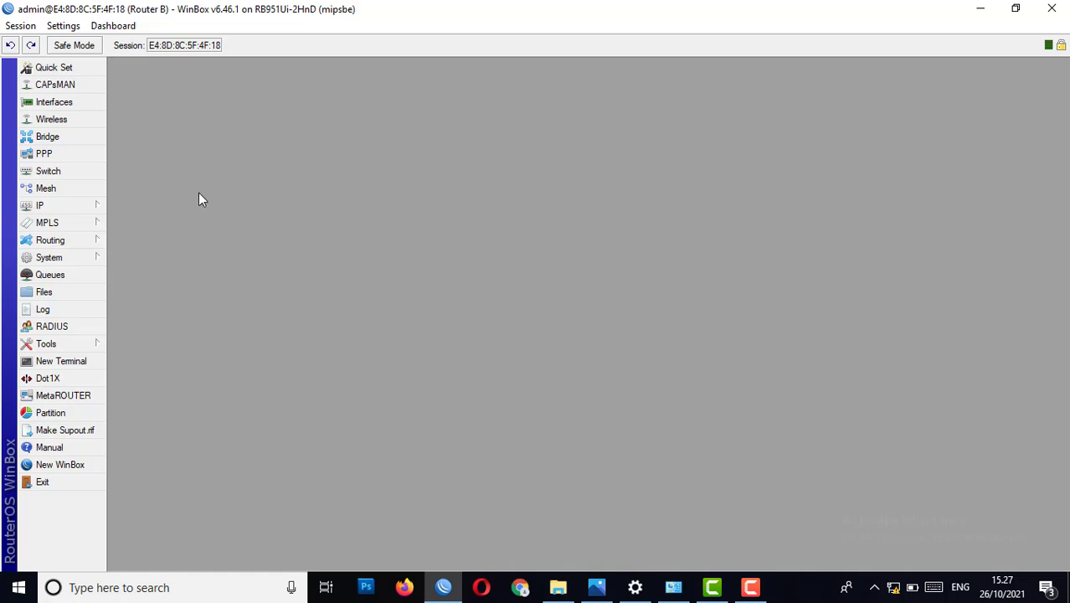
Step: Check the topology diagram and add the IP address 172.16.1.2/30 to interface ether2 on Router B
left_click(70, 209)
left_click(142, 186)
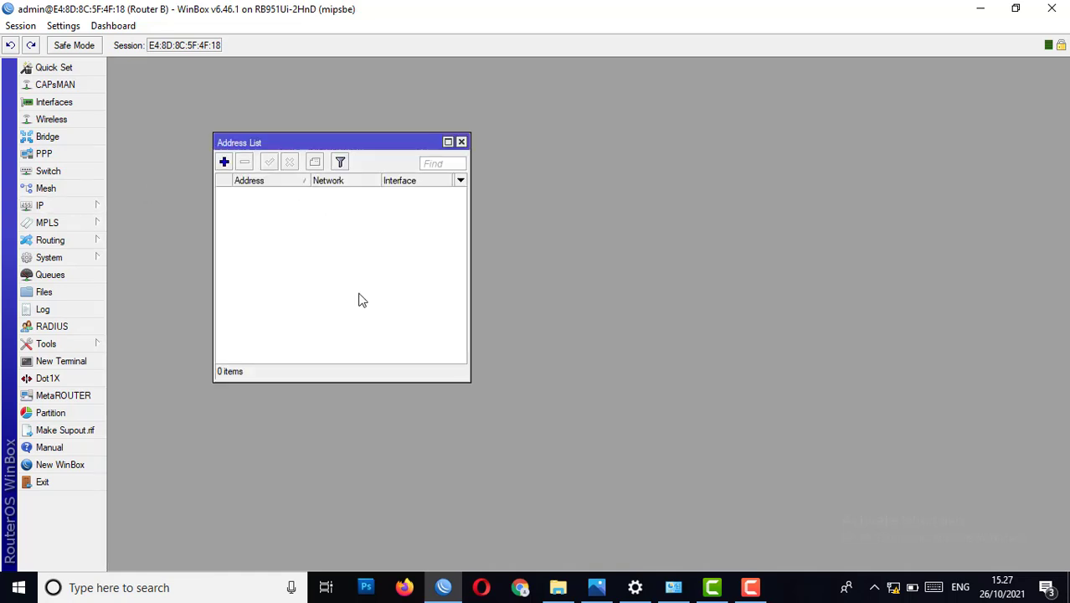
left_click(596, 589)
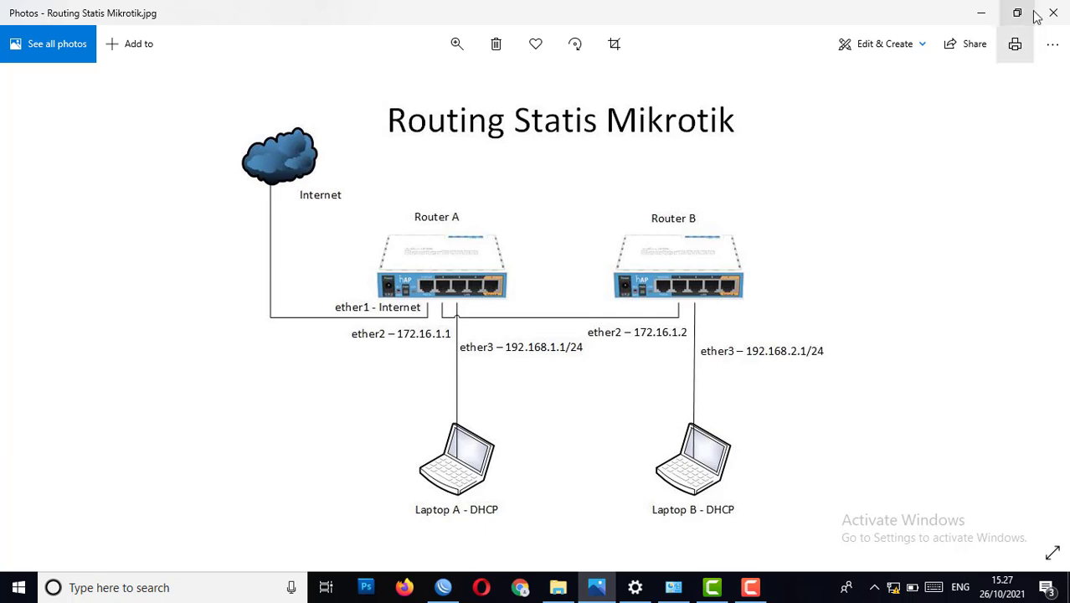
left_click(979, 13)
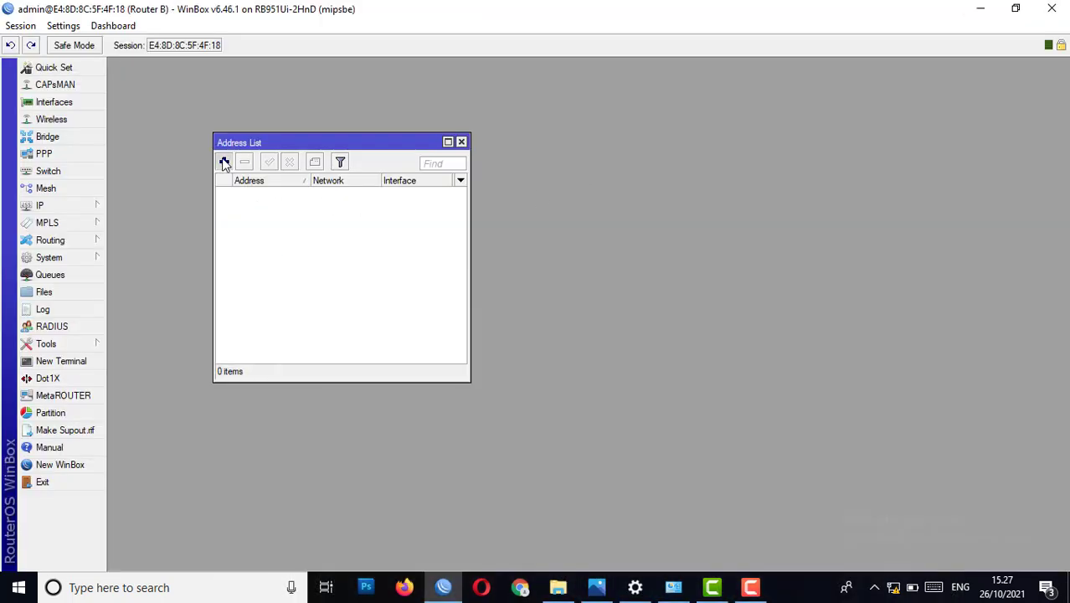
left_click(224, 161)
type("172")
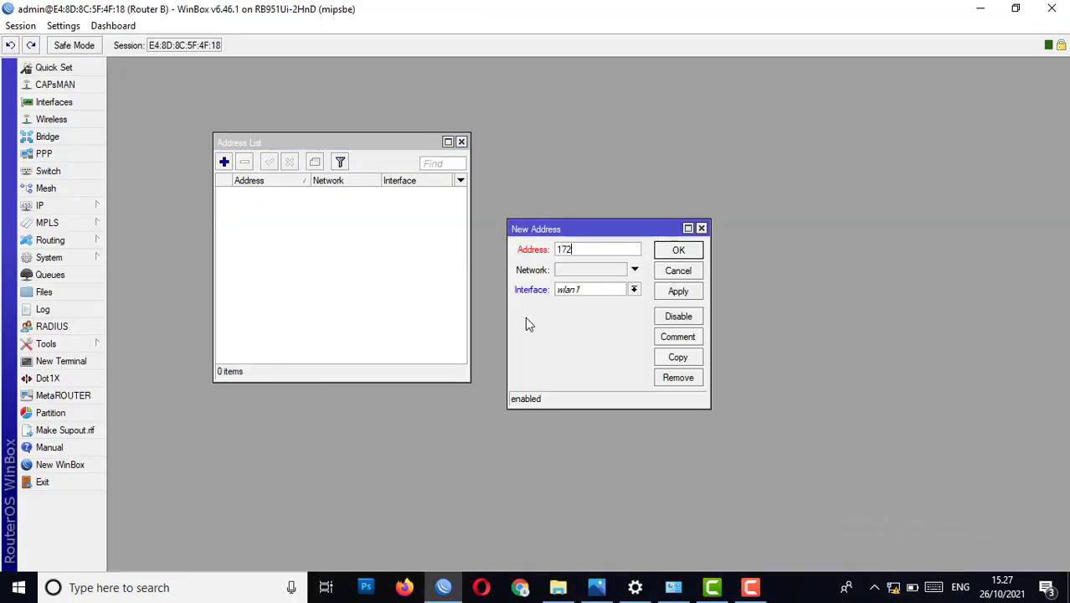
type(".16.1.2/30")
left_click(633, 290)
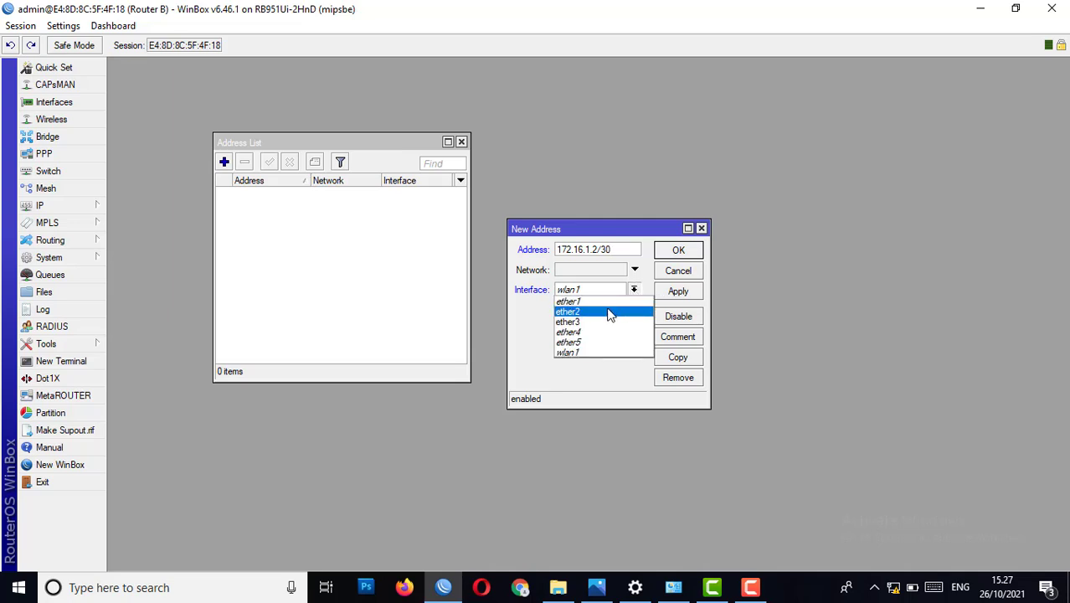
left_click(610, 313)
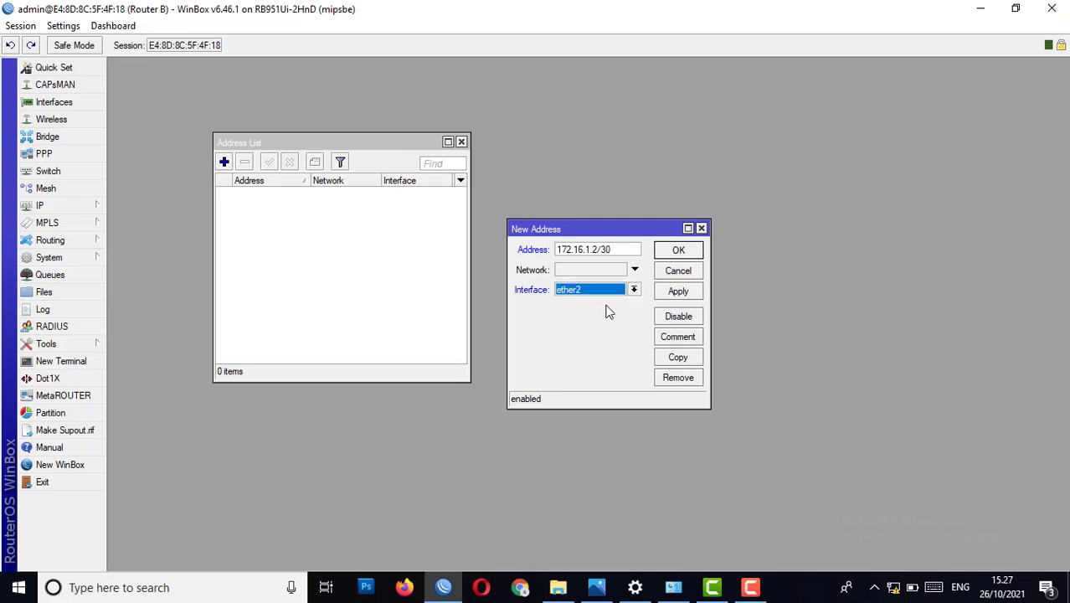
left_click(675, 251)
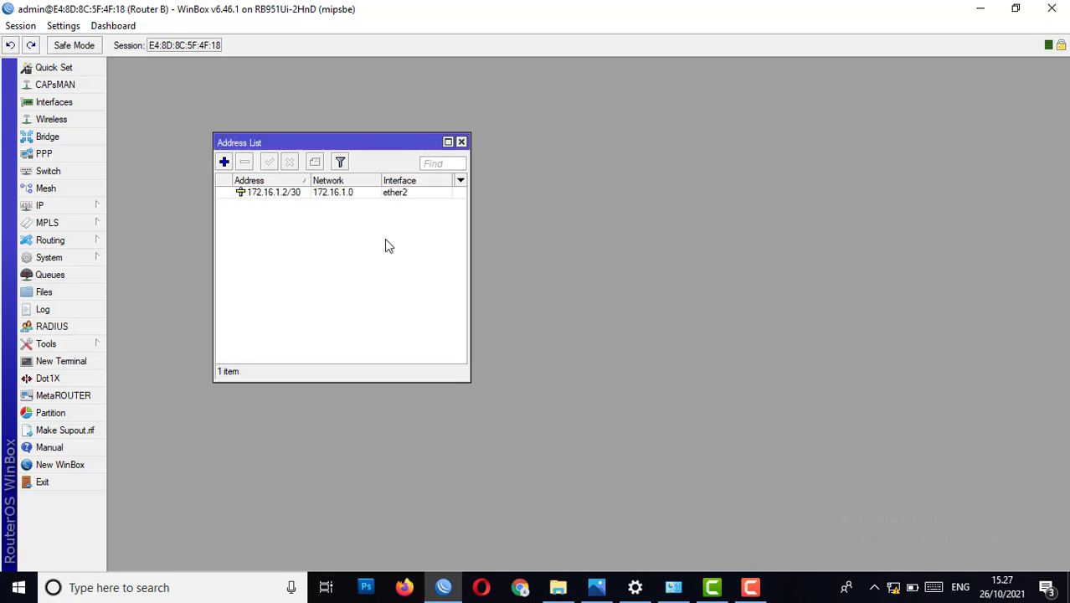
Step: Add a default route on Router B with destination 0.0.0.0/0 and Router A's ether2 address 172.16.1.1 as gateway
left_click(72, 208)
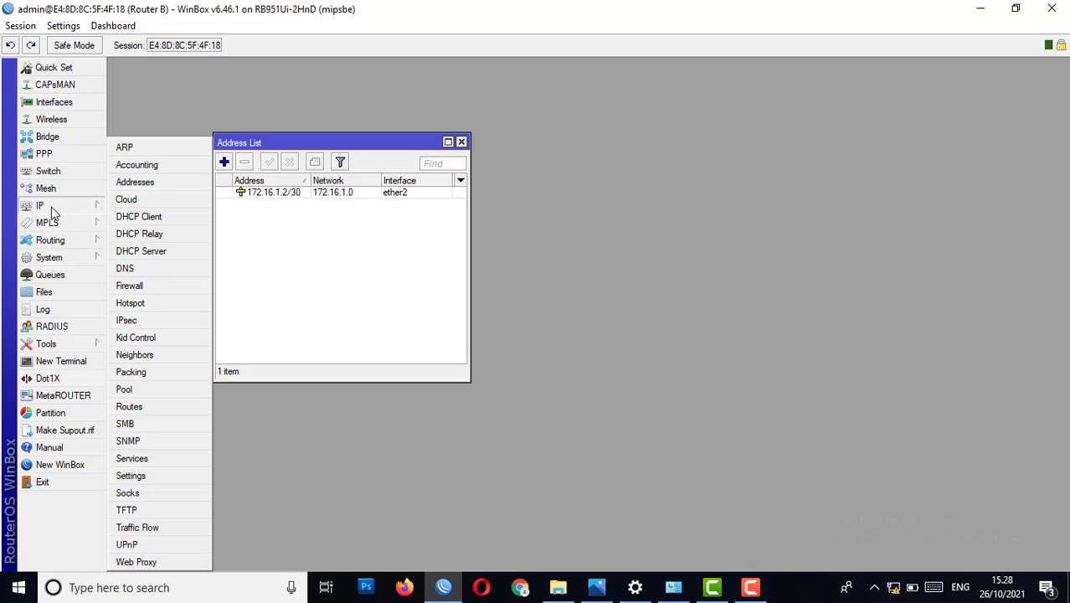
left_click(139, 409)
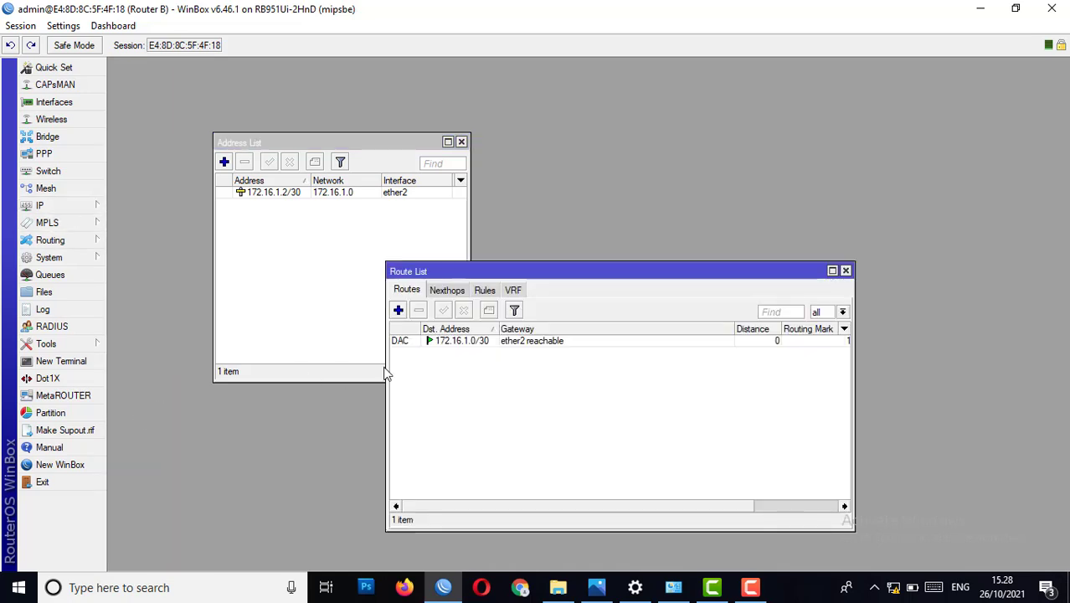
left_click(398, 311)
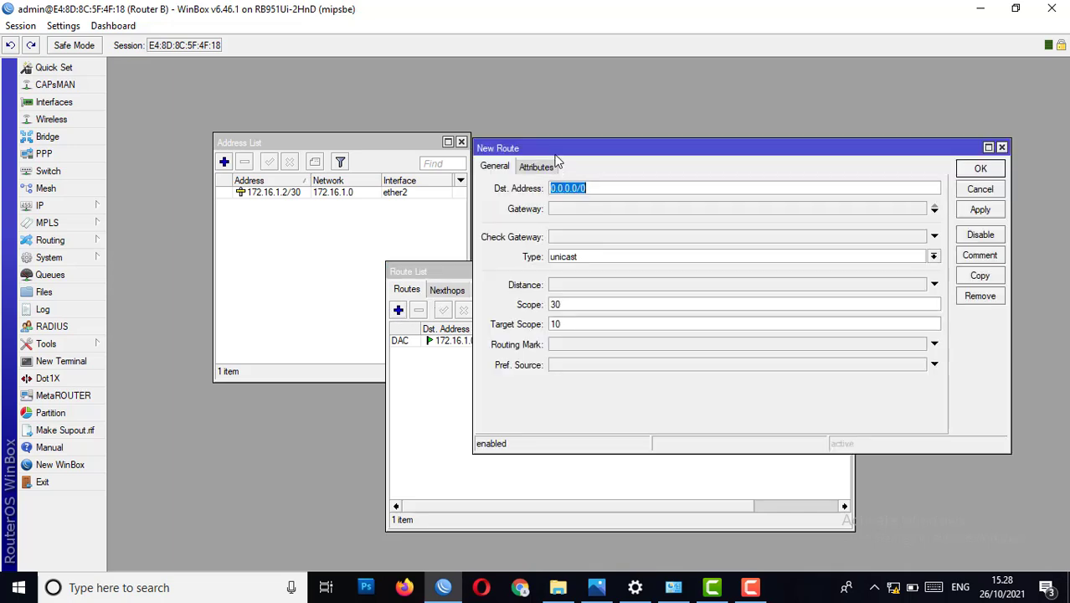
left_click(563, 211)
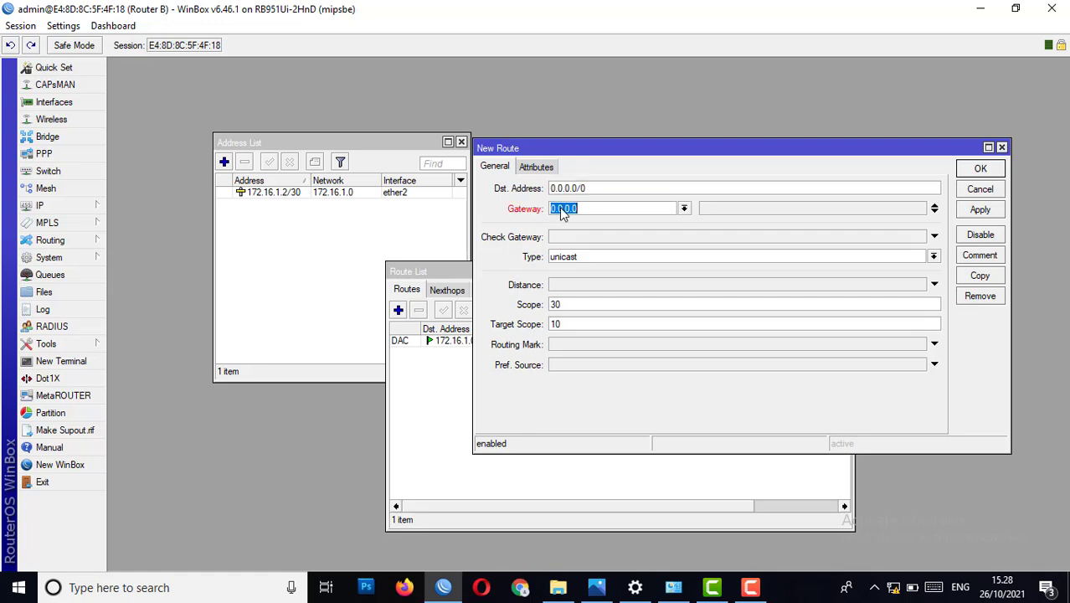
left_click(596, 587)
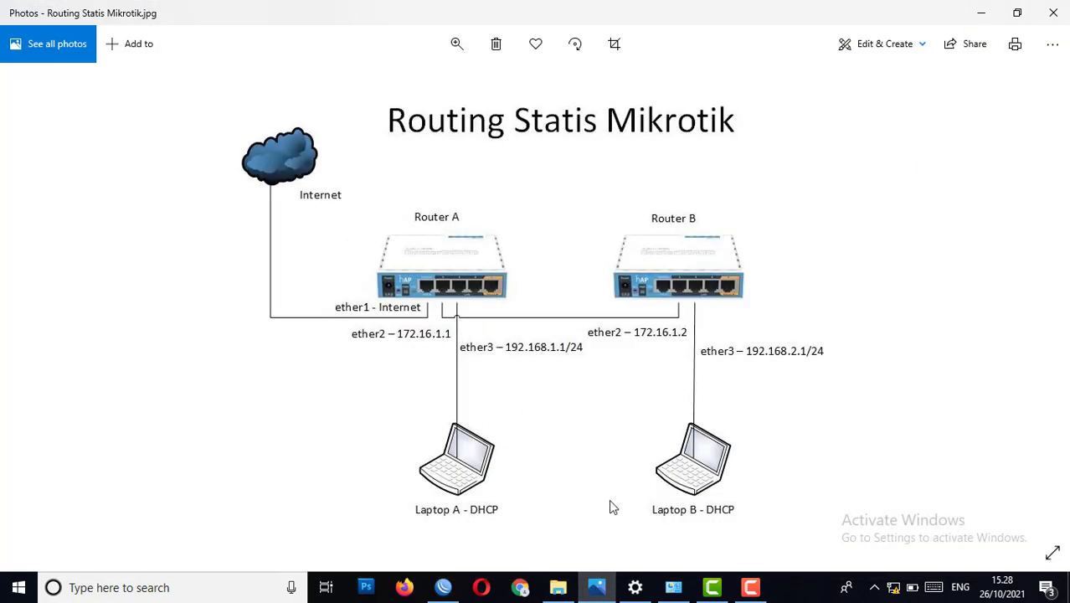
left_click(443, 587)
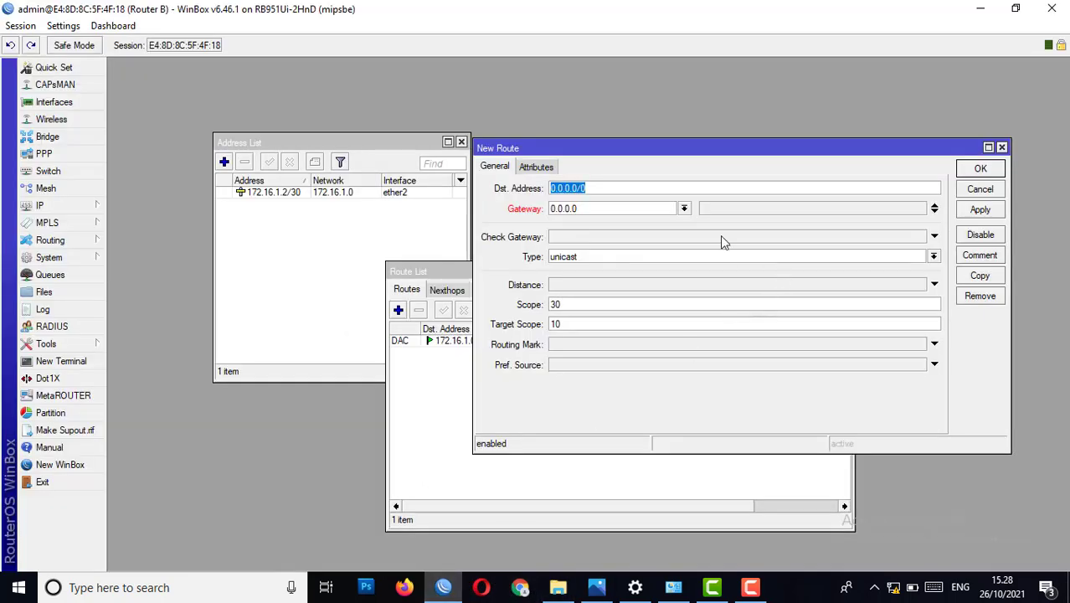
key("Tab")
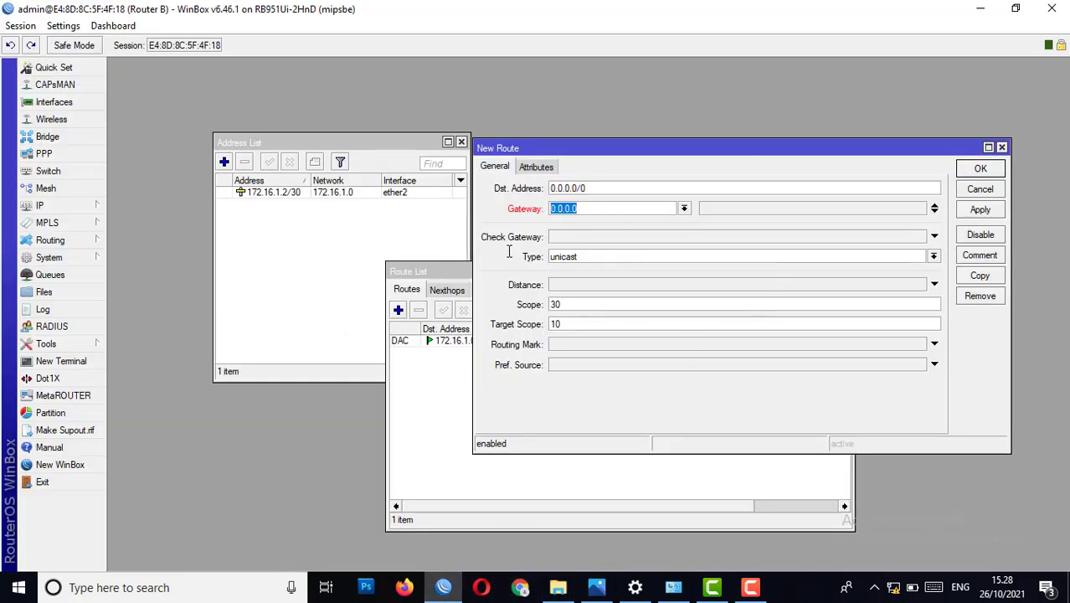
type("172.16.1.1")
left_click(977, 171)
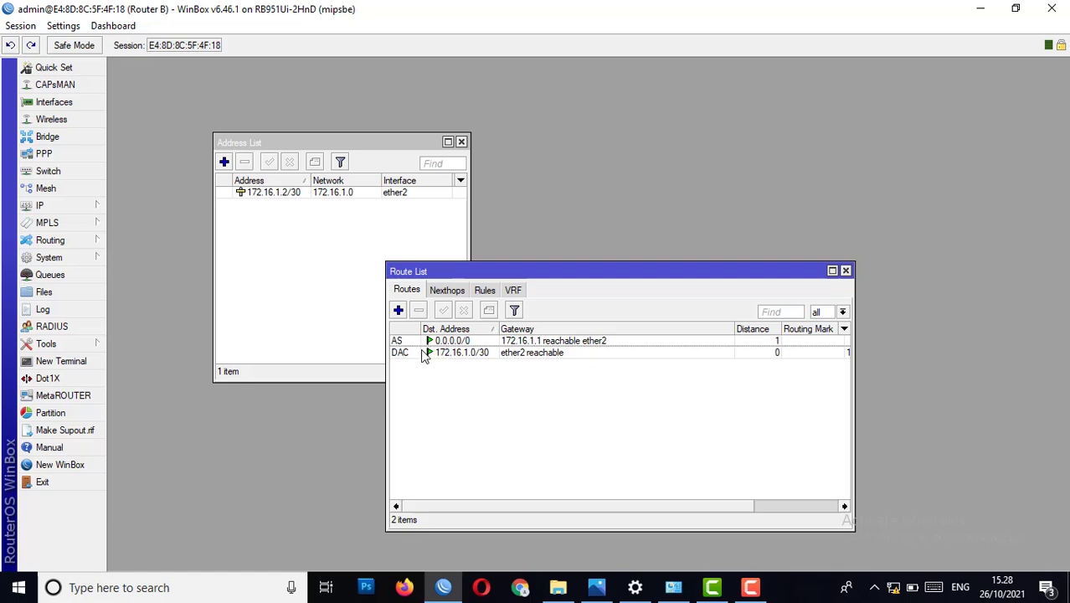
Step: Set Router B's DNS servers to 203.142.82.222 and 8.8.8.8 and save the DNS settings
mouse_move(425, 356)
left_click(67, 206)
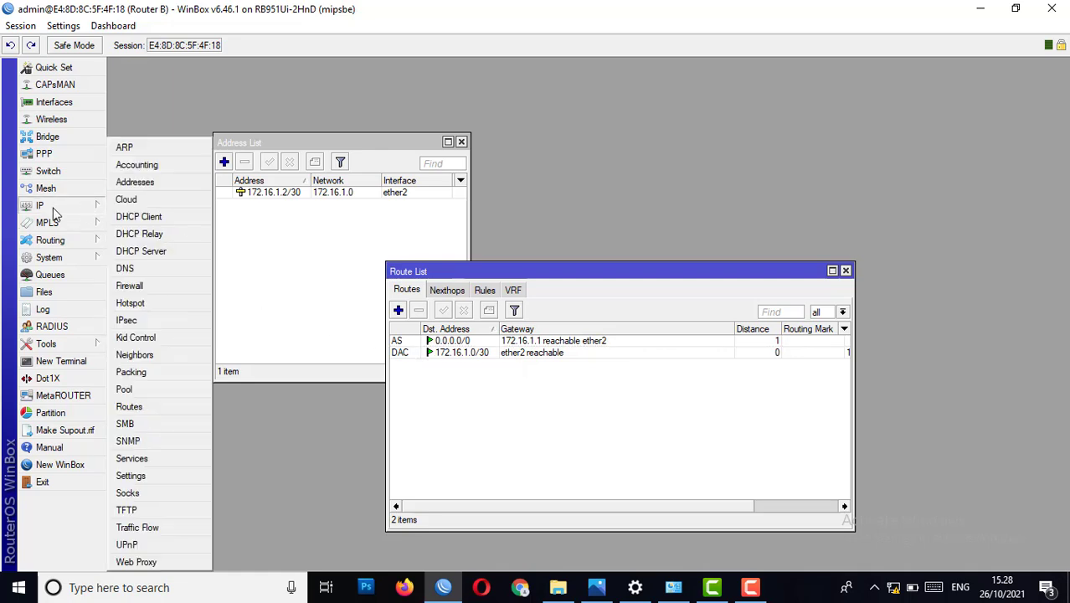
left_click(135, 271)
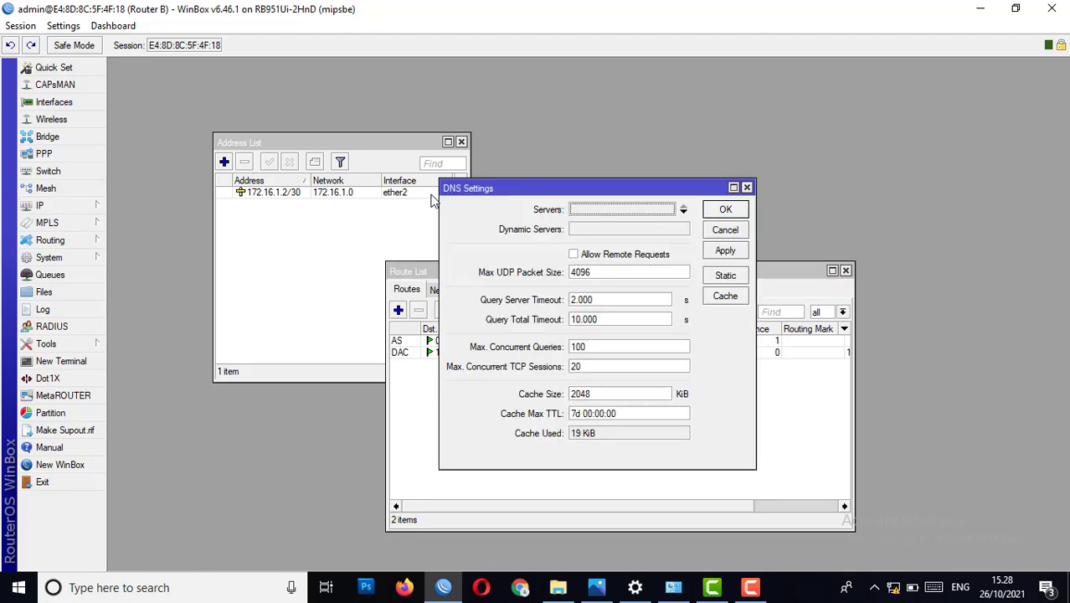
double_click(595, 211)
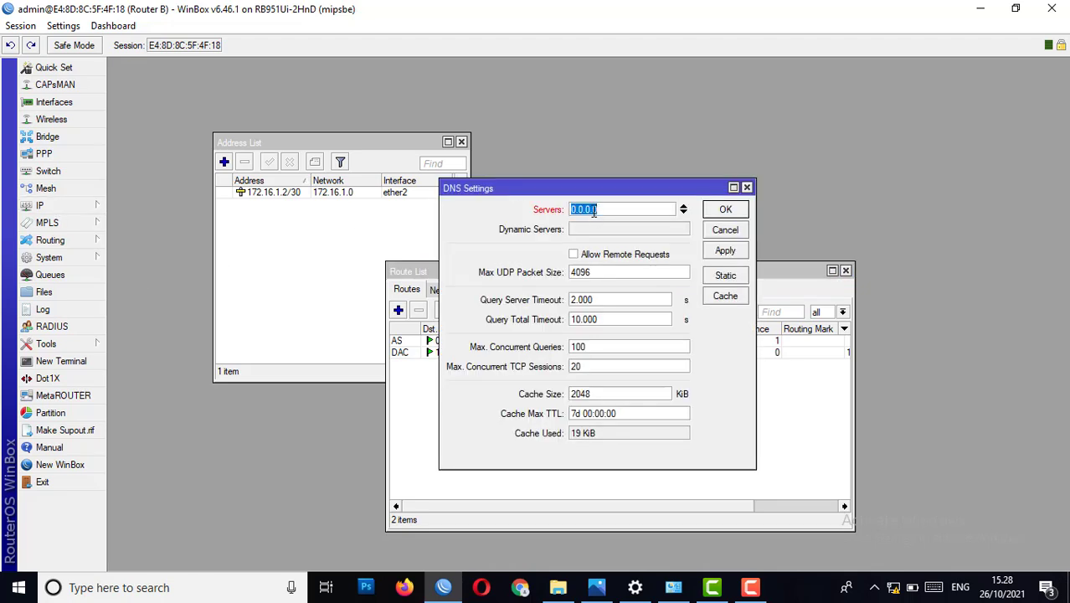
type("203.1")
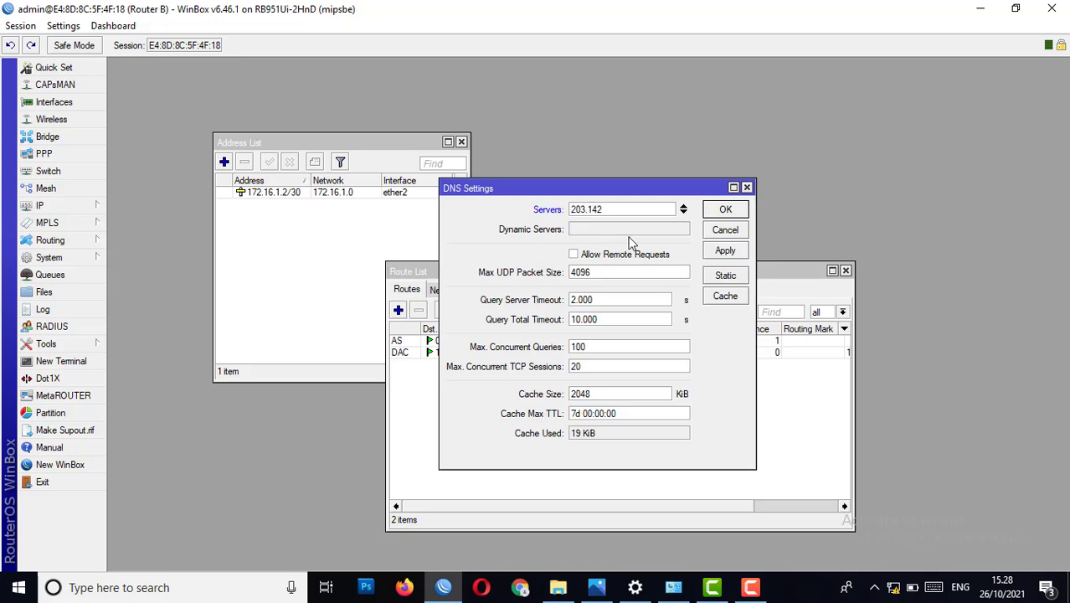
type("42.22")
key("BackSpace")
key("BackSpace")
type("82.222")
left_click(683, 214)
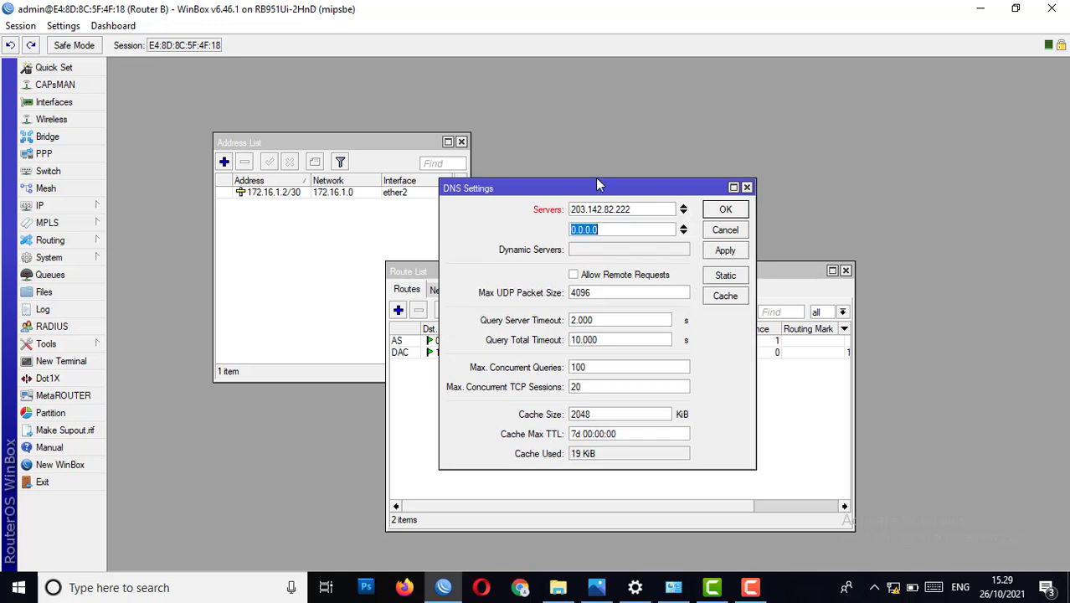
type("8.8.8.8")
left_click(733, 253)
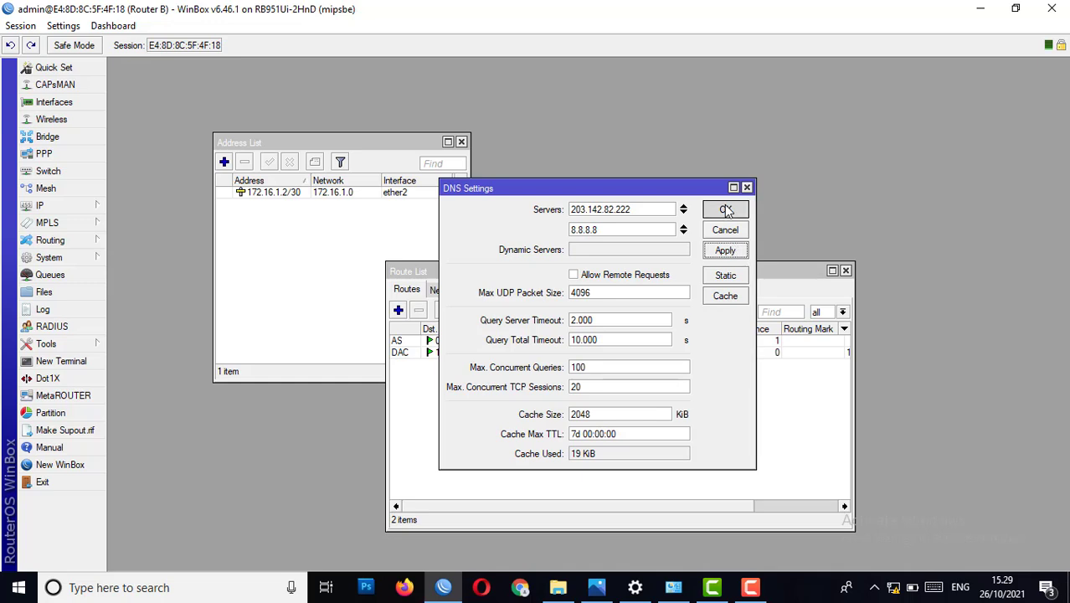
left_click(725, 211)
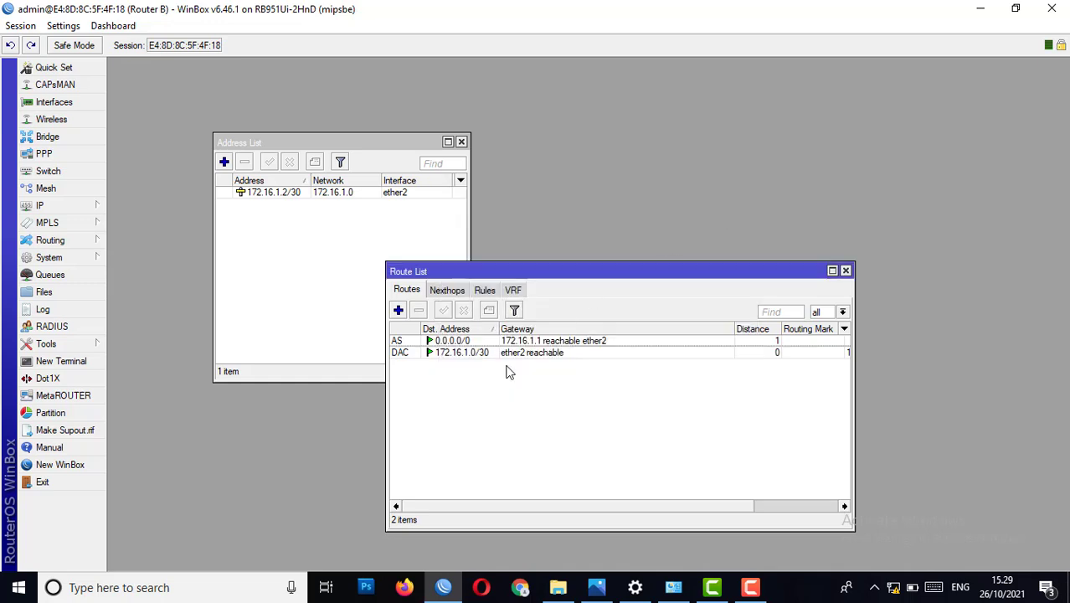
Step: Ping google.com from Router B's terminal to test internet access, closing the terminal and the route list when finished
left_click(61, 361)
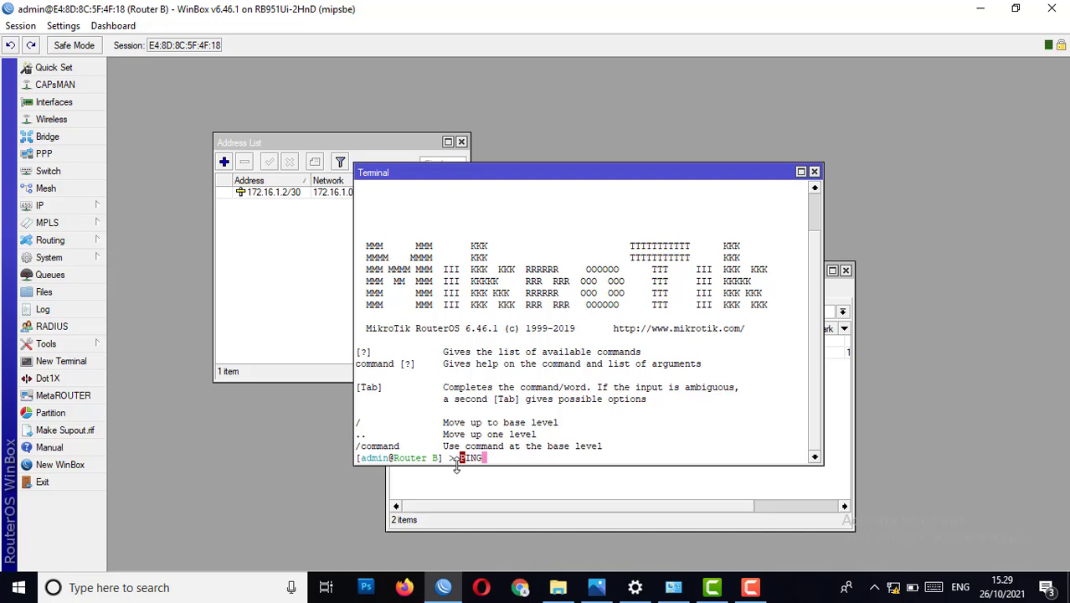
key("Caps_Lock")
type("ping google.co")
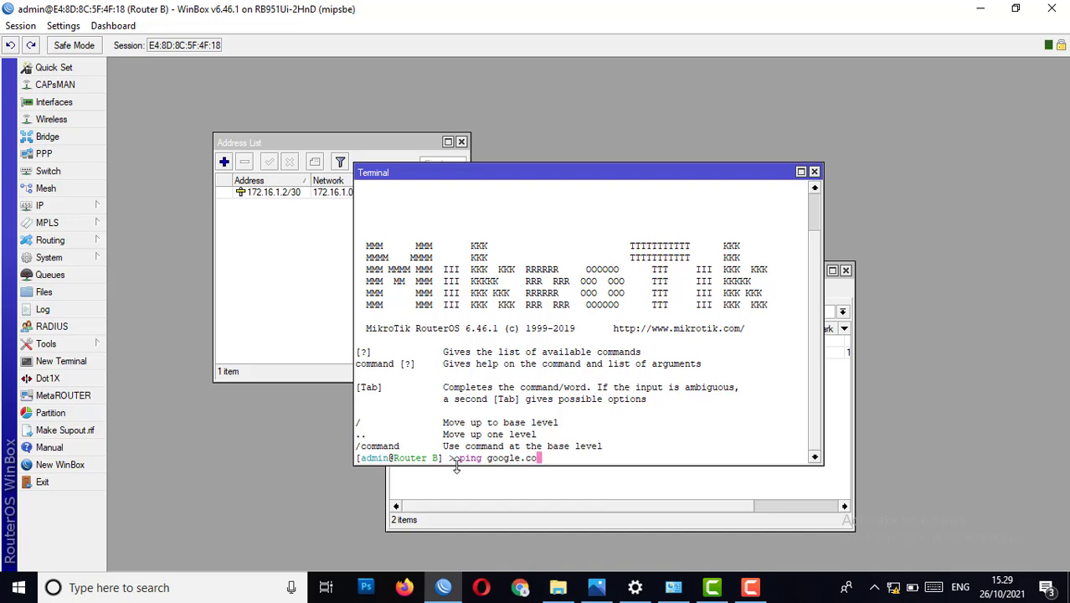
type("m")
key("Return")
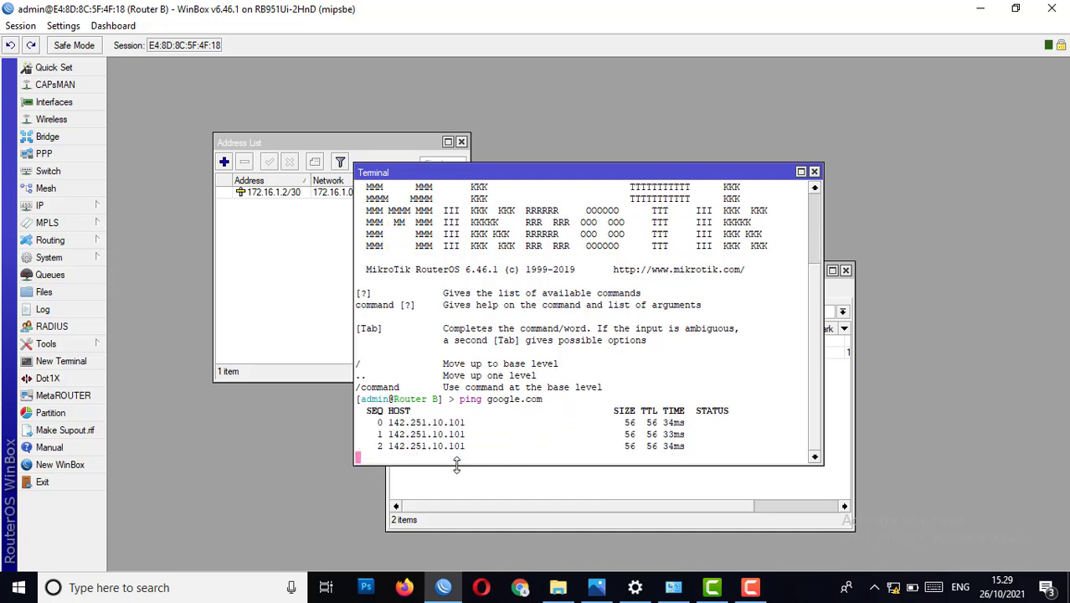
left_click(814, 172)
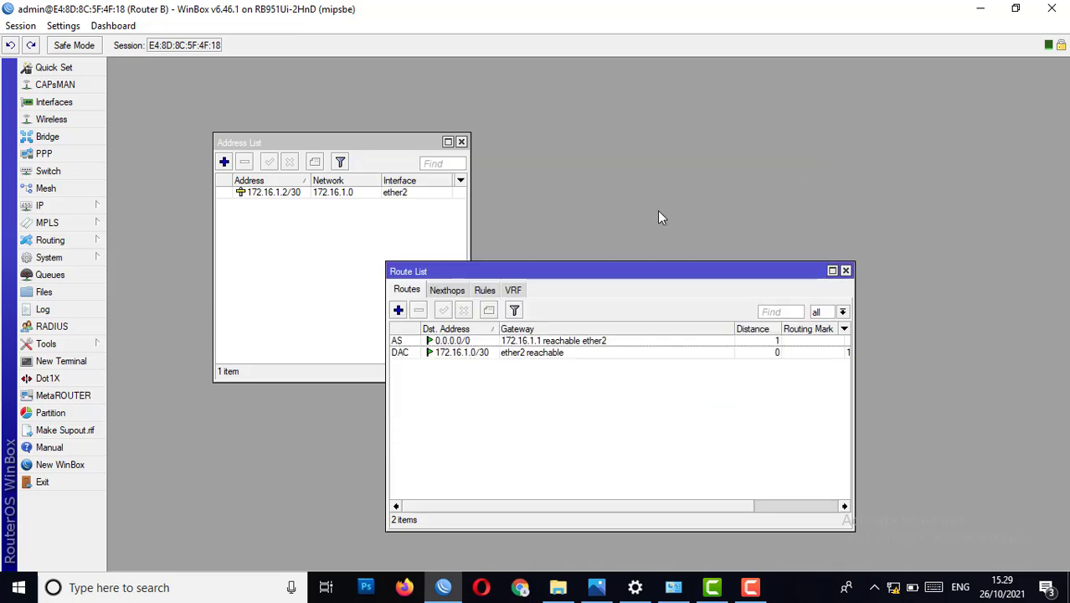
left_click(846, 270)
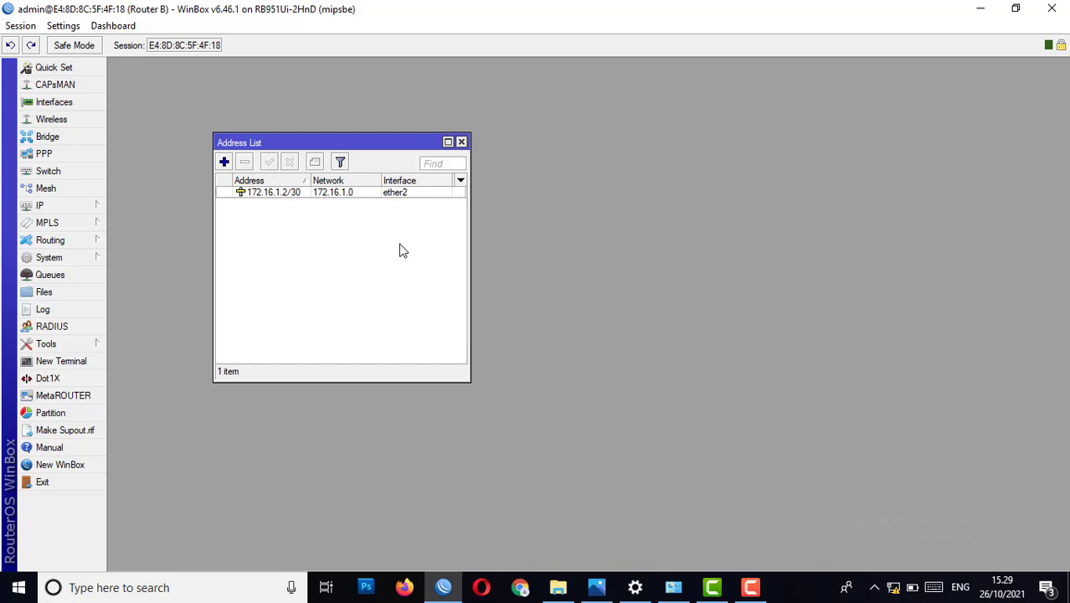
Step: Check the topology diagram and add the IP address 192.168.2.1/24 to interface ether3 on Router B
left_click(596, 587)
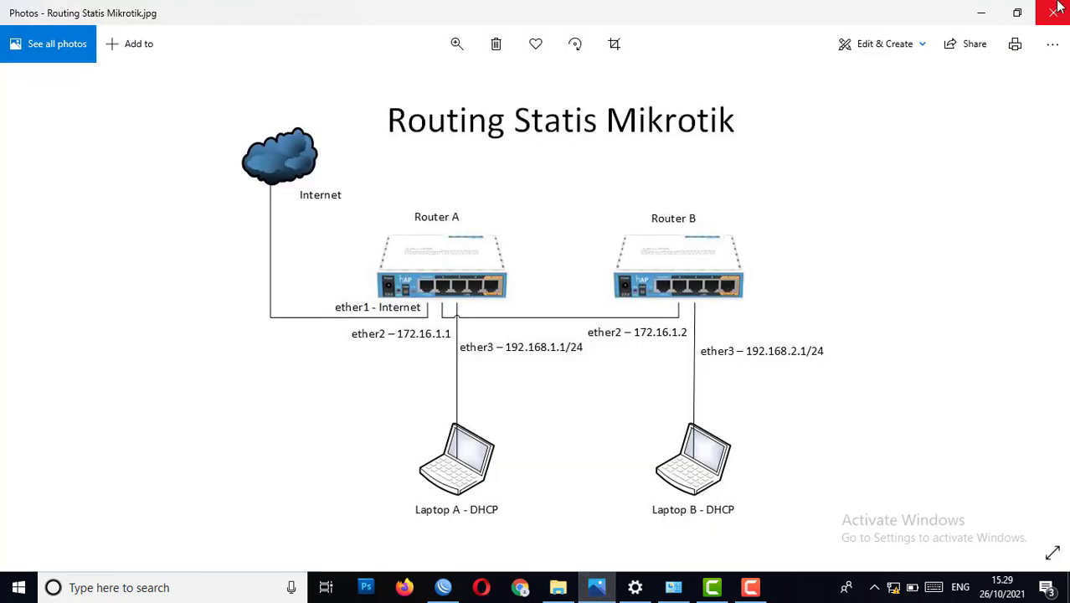
left_click(990, 4)
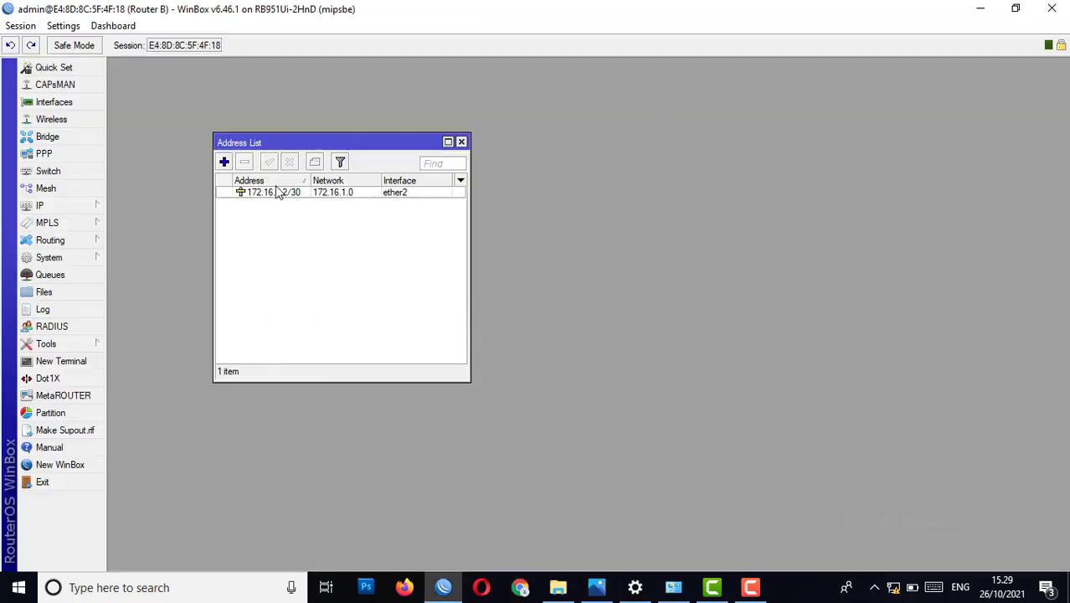
left_click(224, 161)
type("192.168")
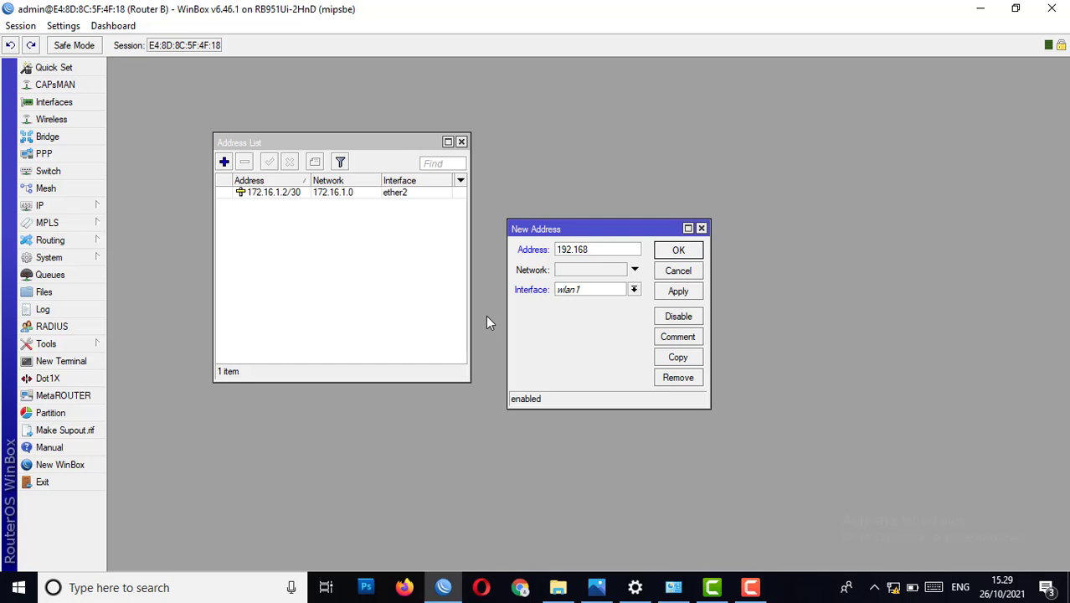
type(".2.1/24")
left_click(635, 289)
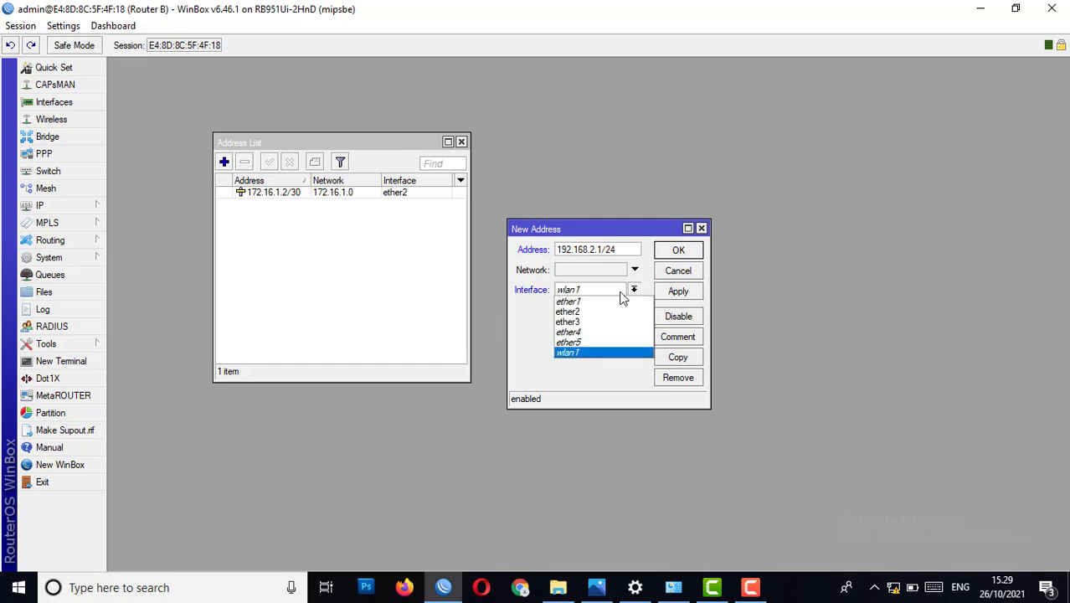
left_click(577, 317)
left_click(679, 291)
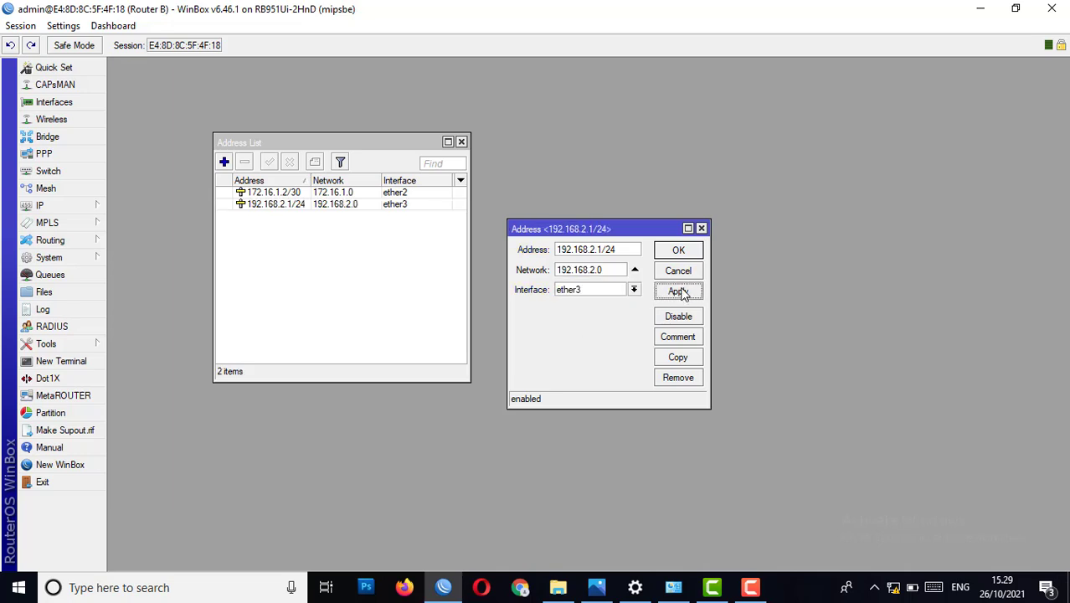
left_click(678, 250)
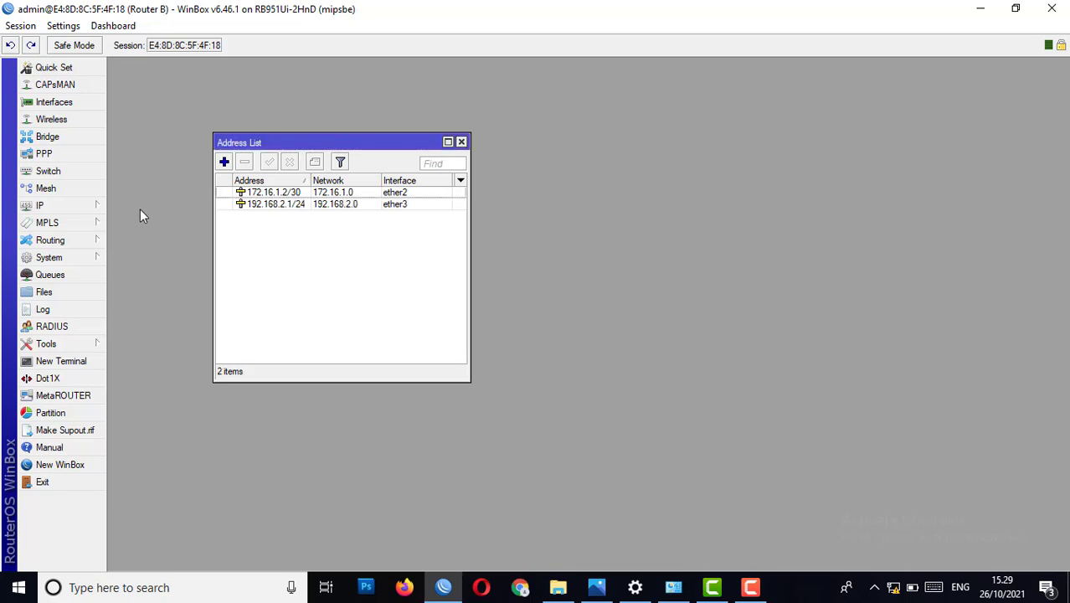
Step: Start a new firewall NAT rule on Router B with chain srcnat and outgoing interface ether2
left_click(49, 206)
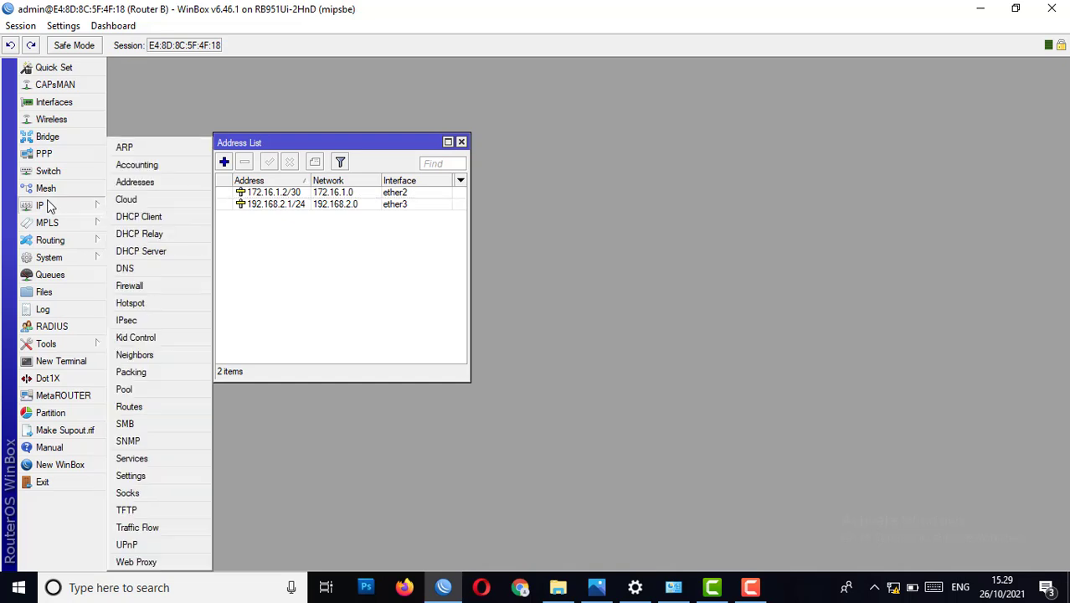
left_click(128, 286)
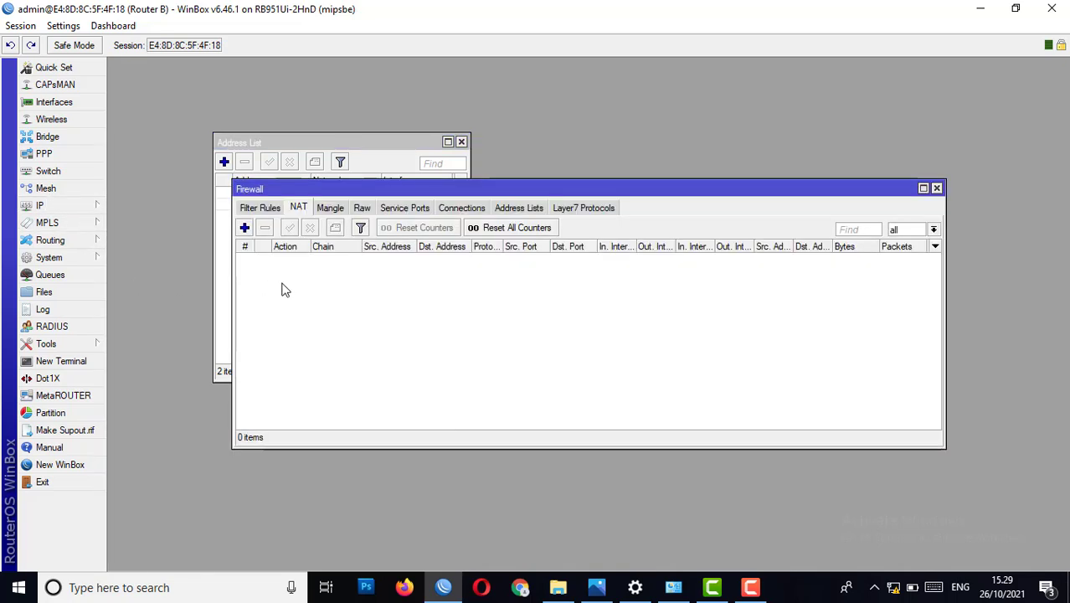
left_click(243, 229)
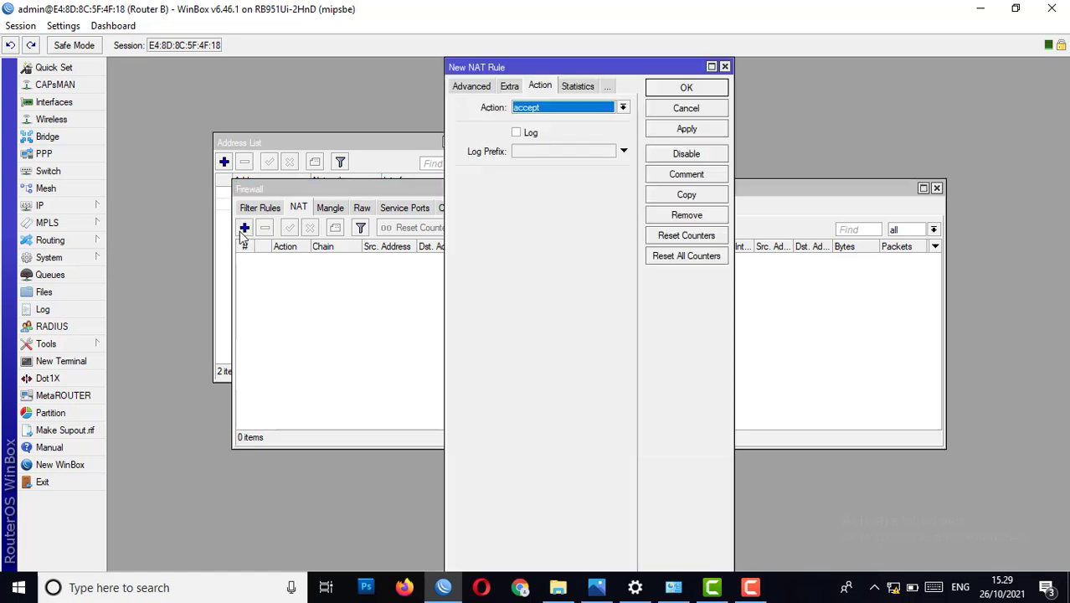
left_click(467, 90)
left_click(466, 89)
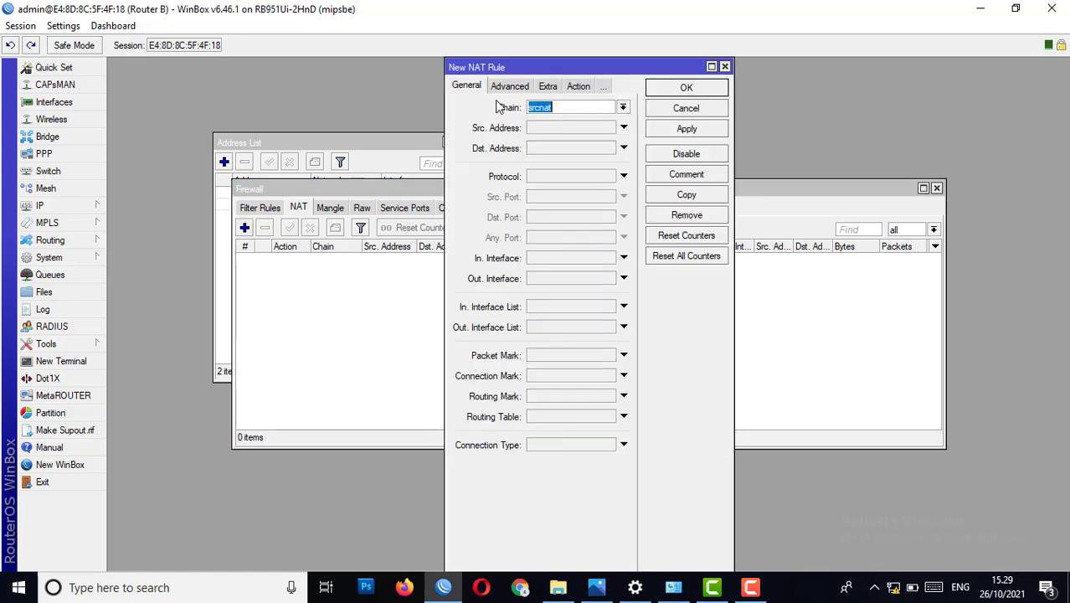
left_click(550, 278)
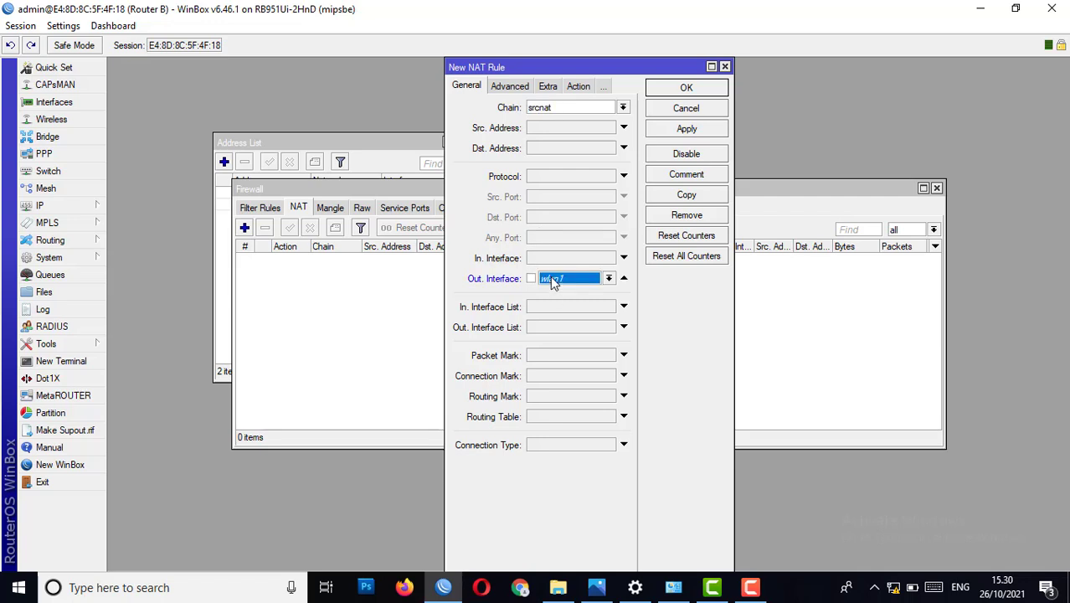
left_click(609, 279)
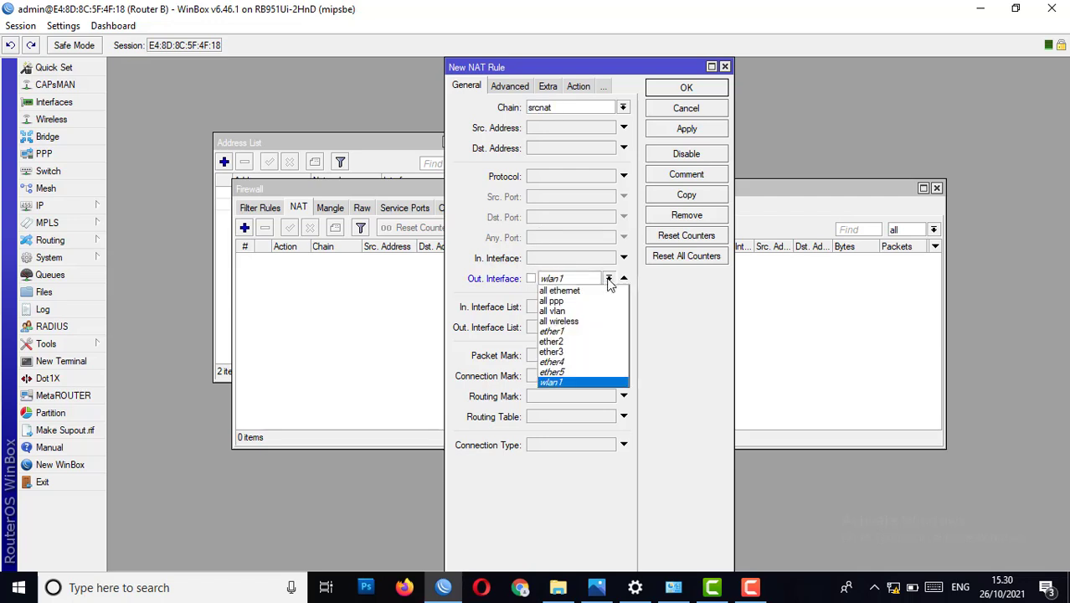
left_click(571, 342)
Step: Set the NAT rule's action to masquerade, save the rule and close the firewall window
left_click(577, 87)
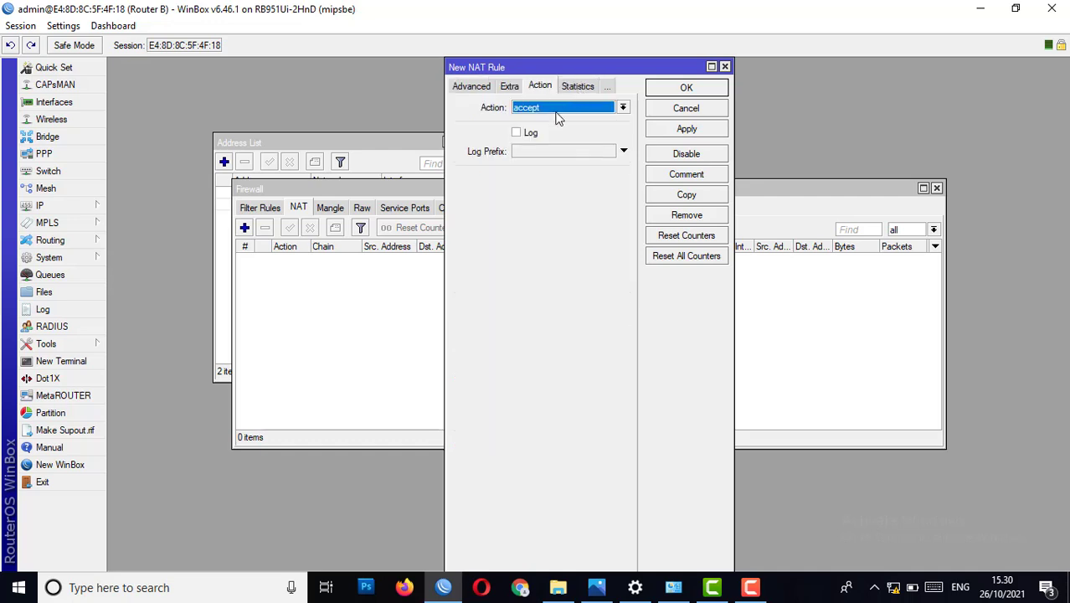
left_click(557, 108)
left_click(544, 180)
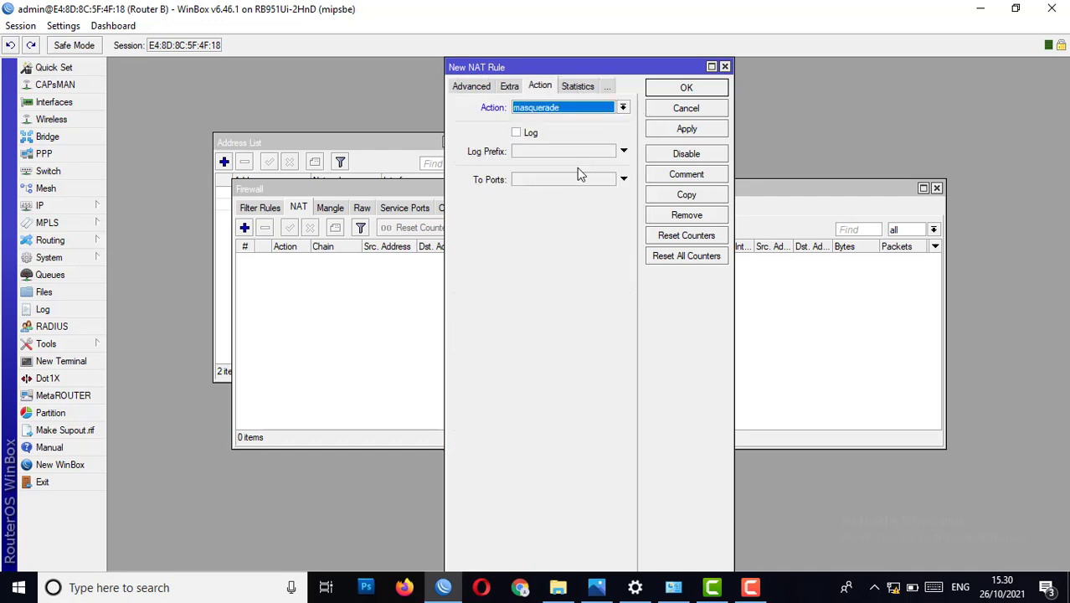
left_click(681, 133)
left_click(684, 87)
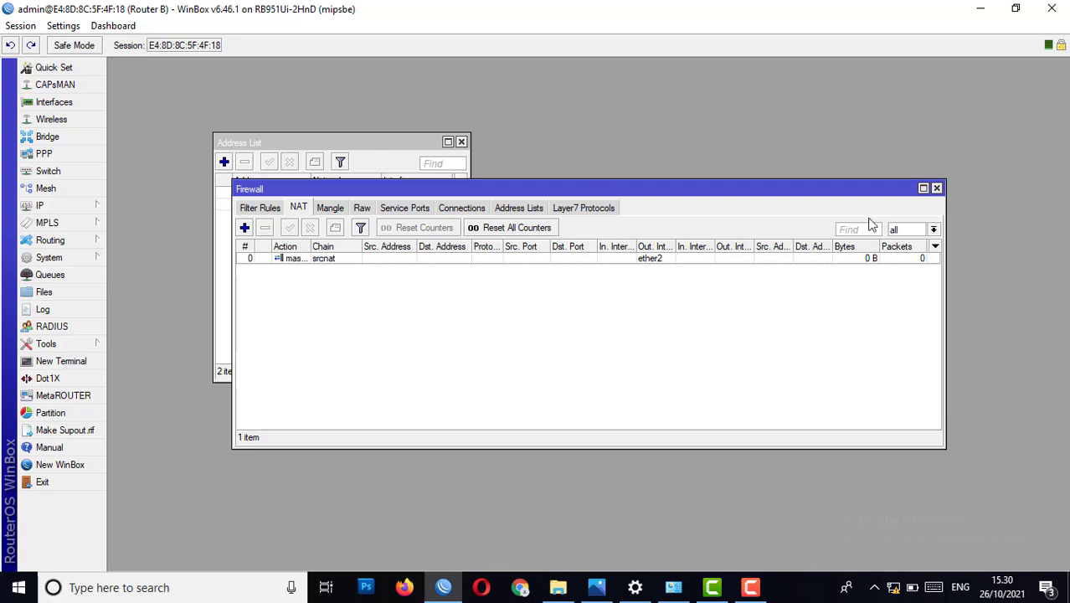
left_click(936, 188)
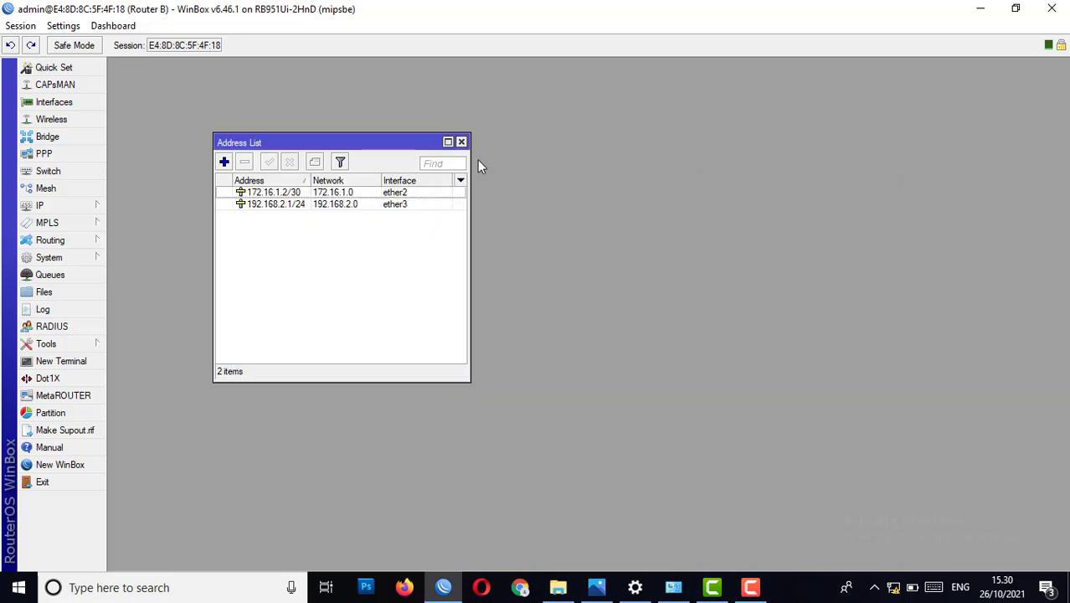
Step: Set up a DHCP server on ether3 through DHCP Setup, accepting the proposed settings with DNS servers 203.142.82.222 and 8.8.8.8
left_click(63, 209)
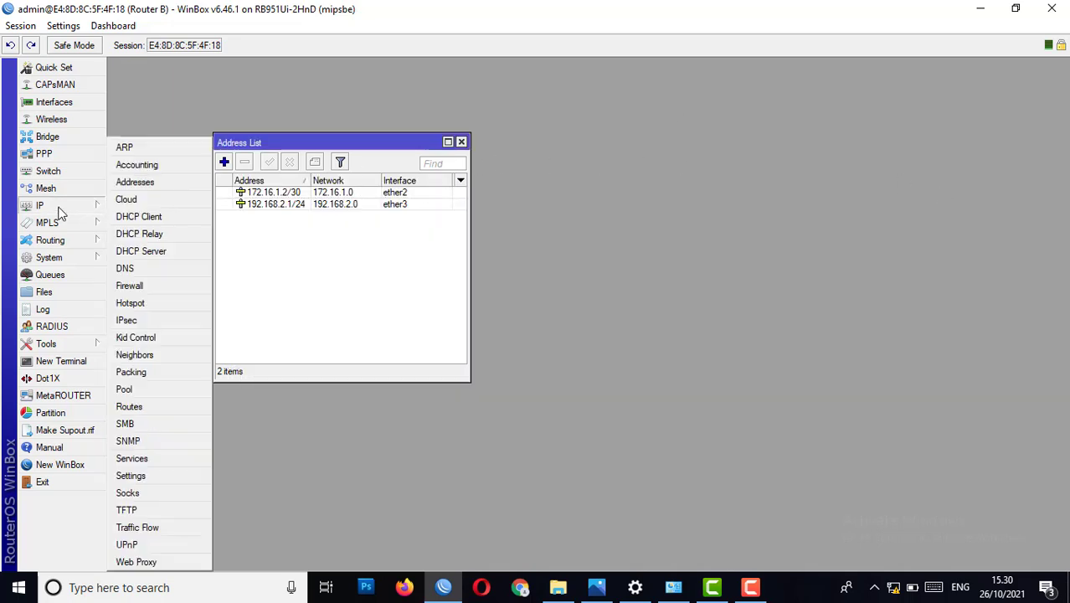
left_click(152, 255)
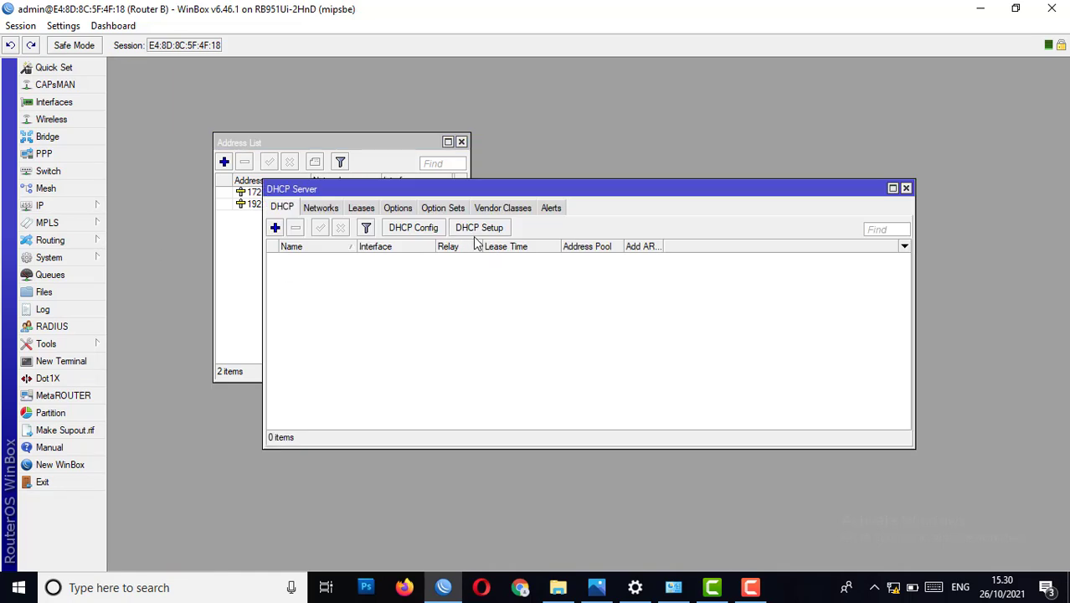
left_click(481, 229)
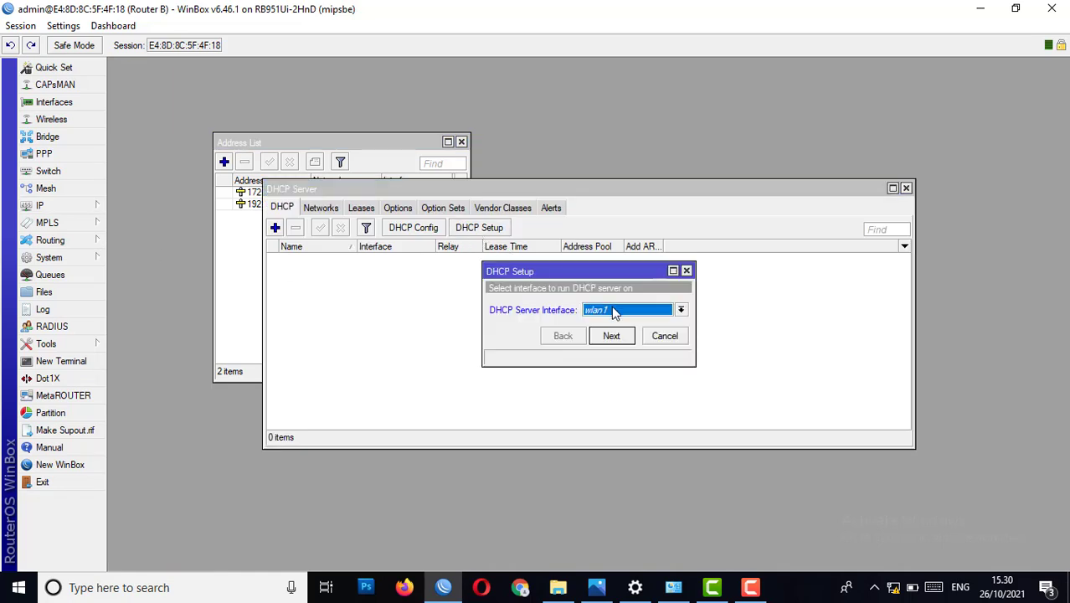
left_click(612, 308)
left_click(608, 338)
left_click(609, 338)
left_click(609, 337)
left_click(608, 337)
left_click(609, 338)
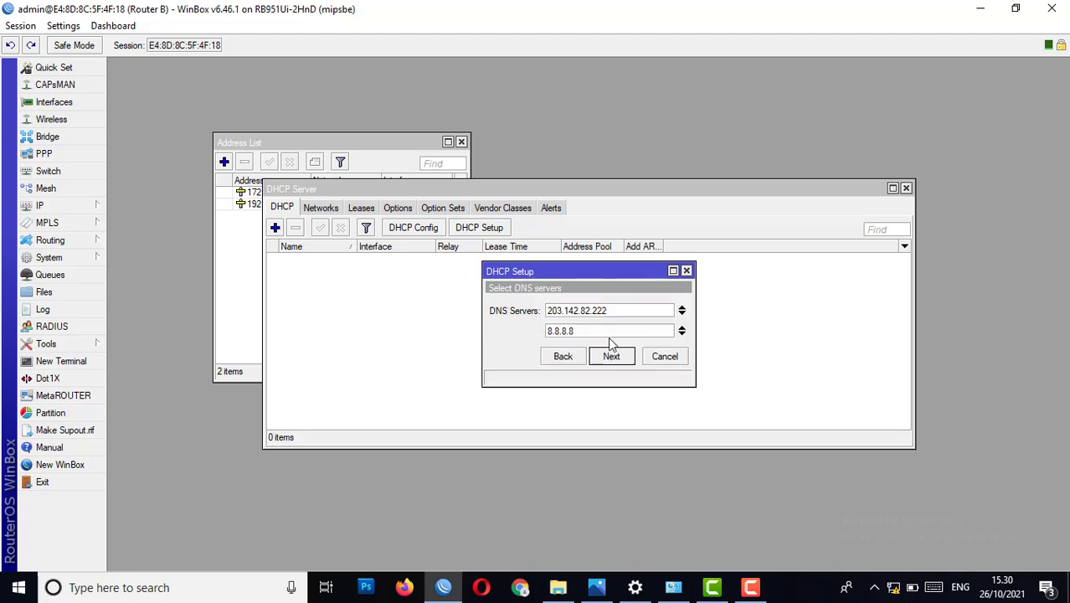
left_click(611, 356)
left_click(611, 356)
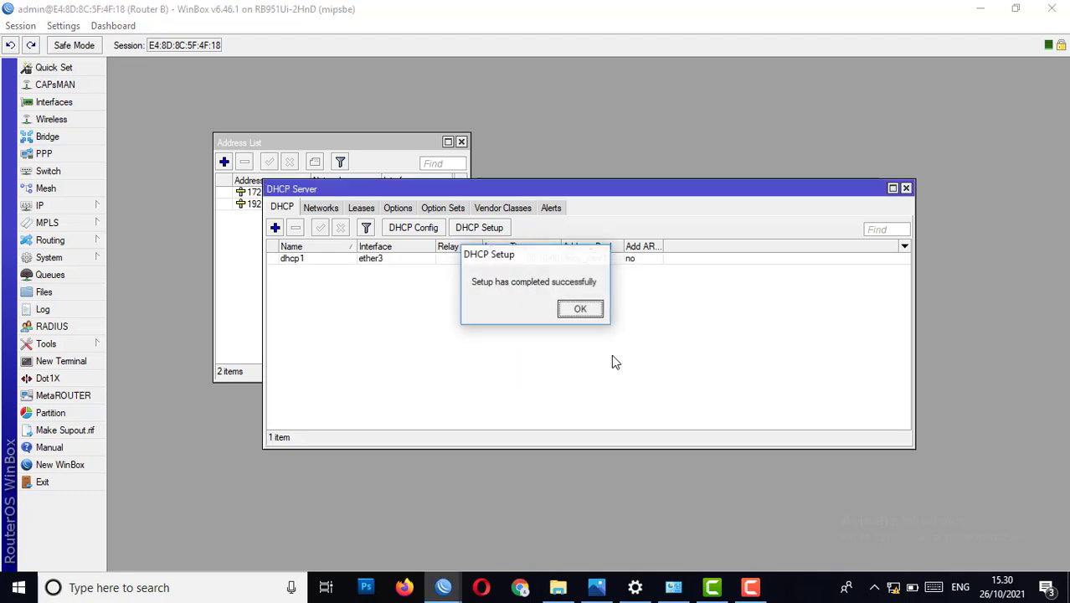
left_click(580, 309)
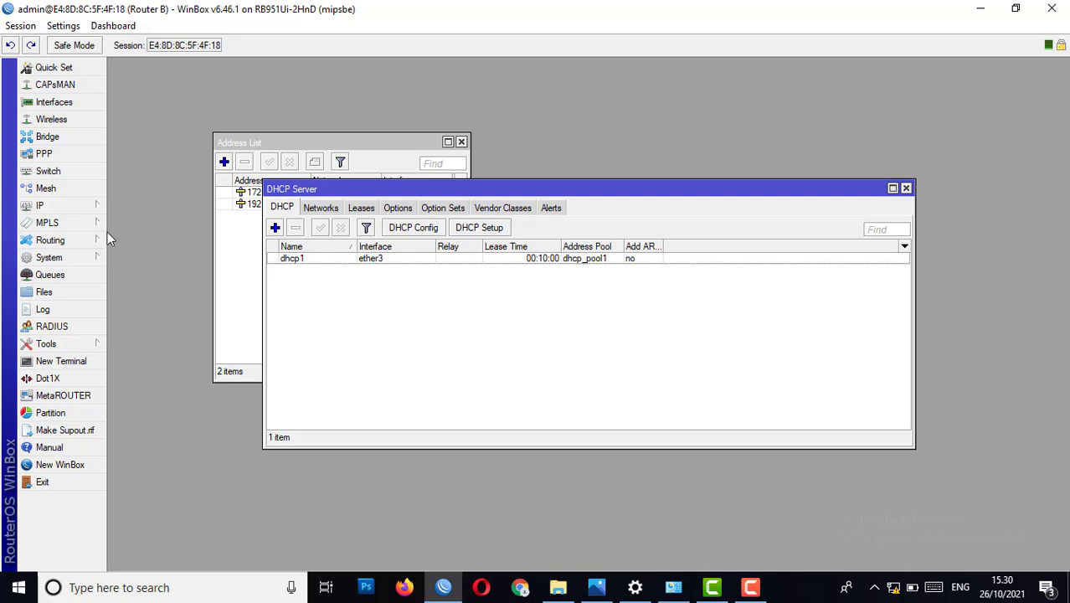
Step: Start a new route on Router B and look up Router A's LAN network in the topology diagram
left_click(61, 210)
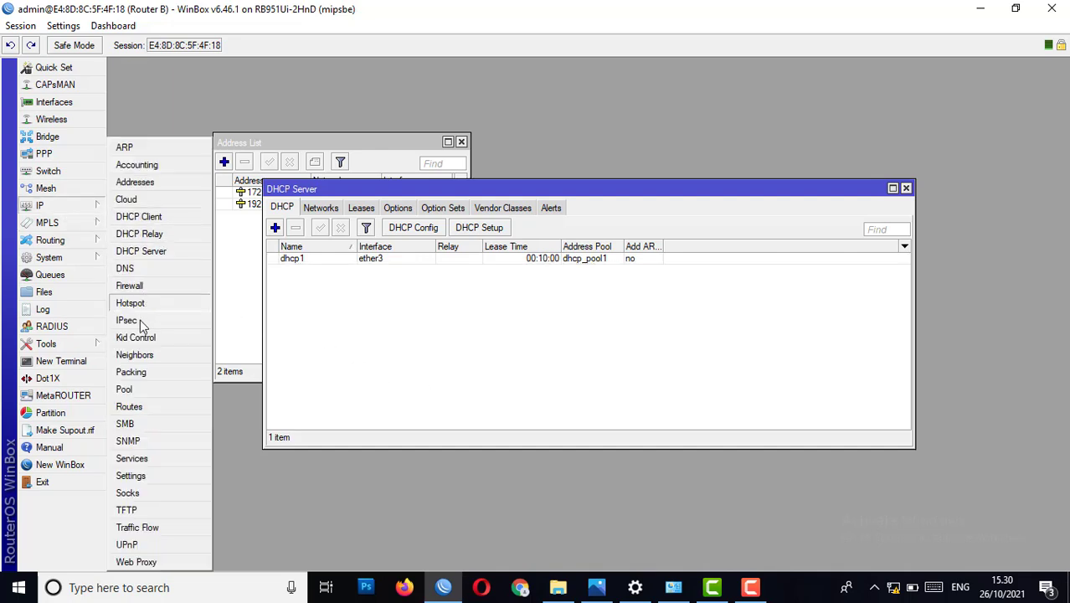
left_click(141, 409)
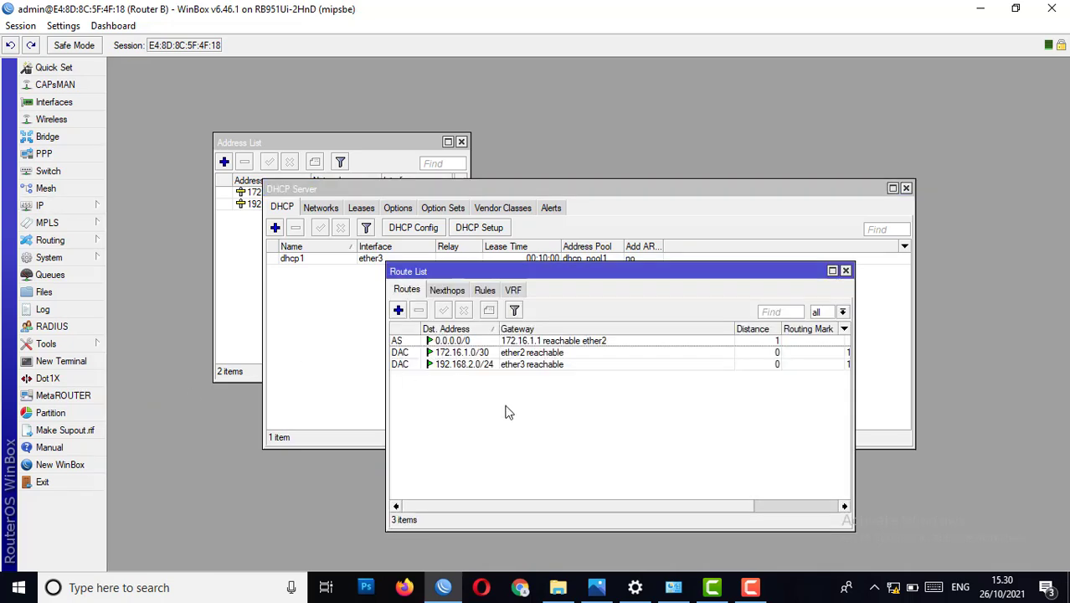
left_click(398, 311)
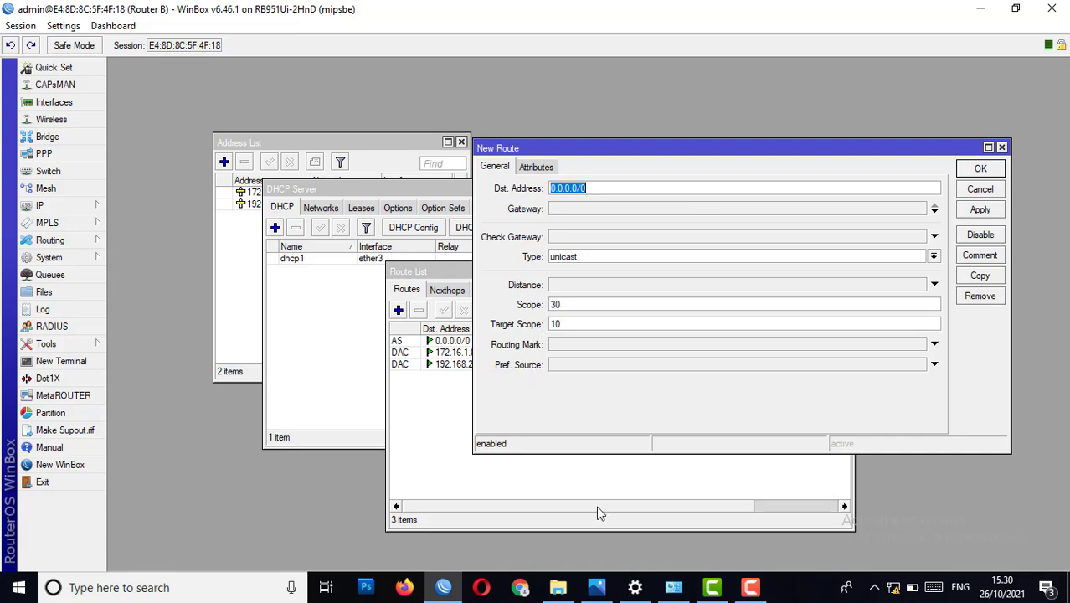
left_click(596, 587)
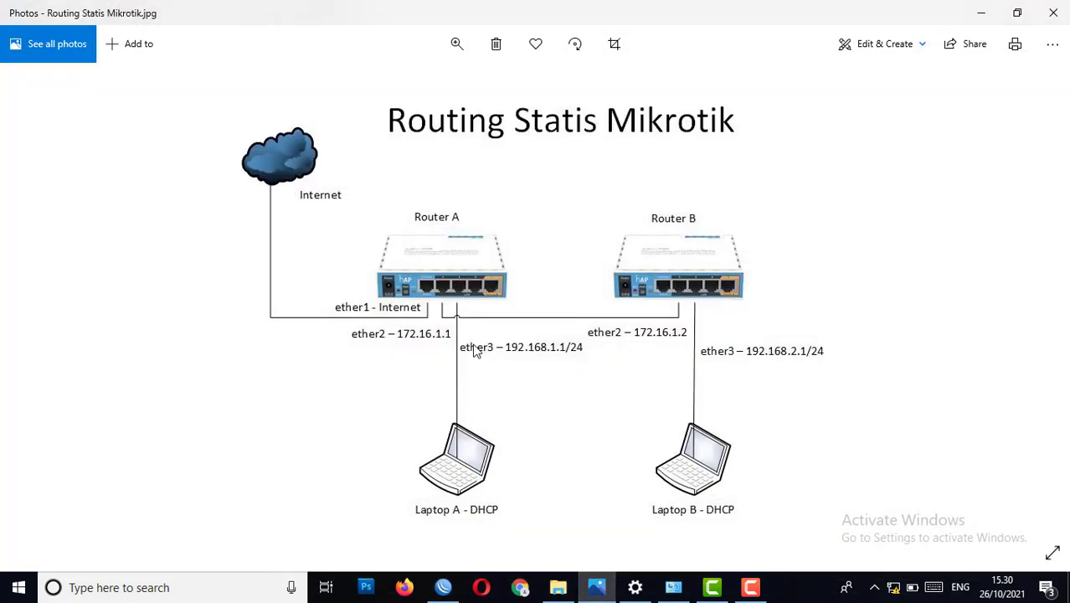